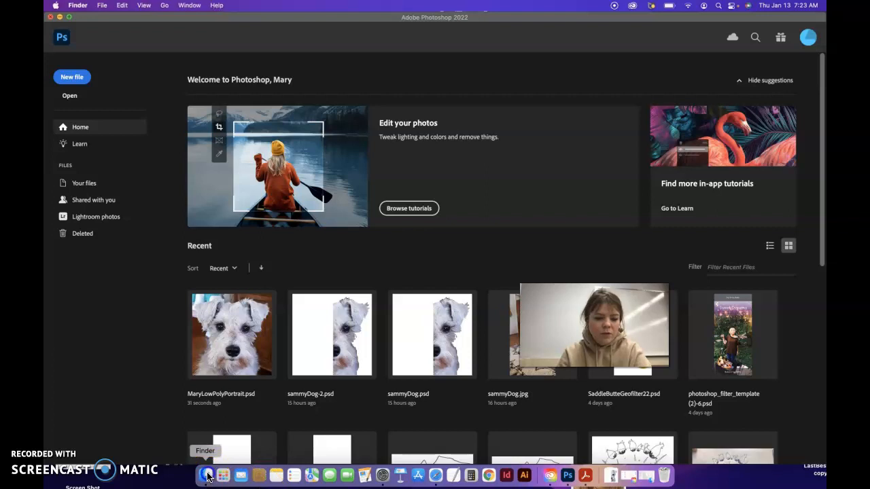
Launch Adobe Photoshop 2022 from its folder in Applications
click(98, 208)
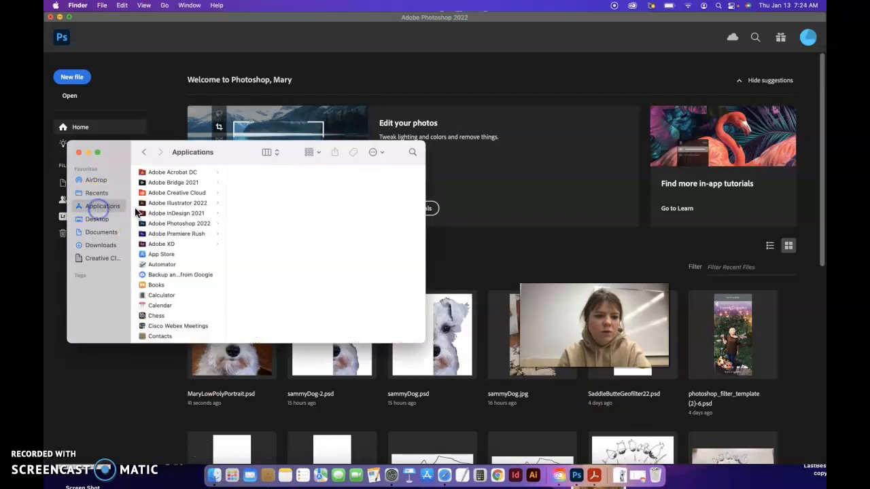
click(170, 224)
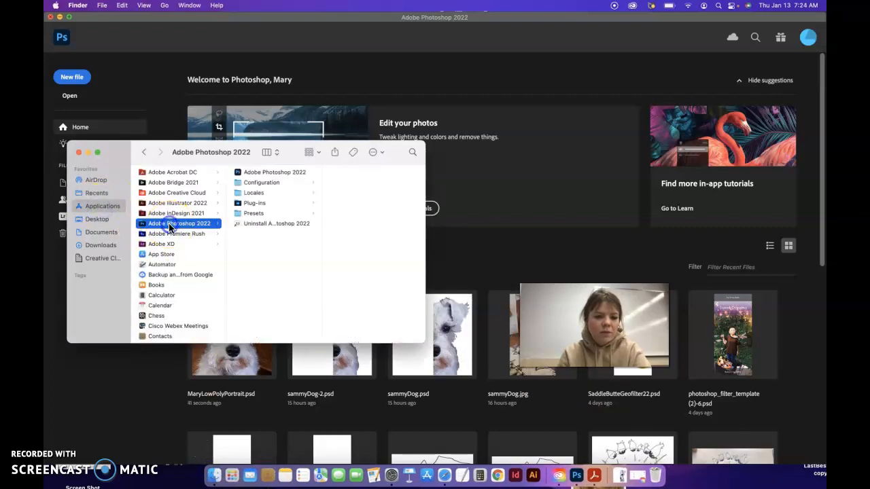
double_click(248, 174)
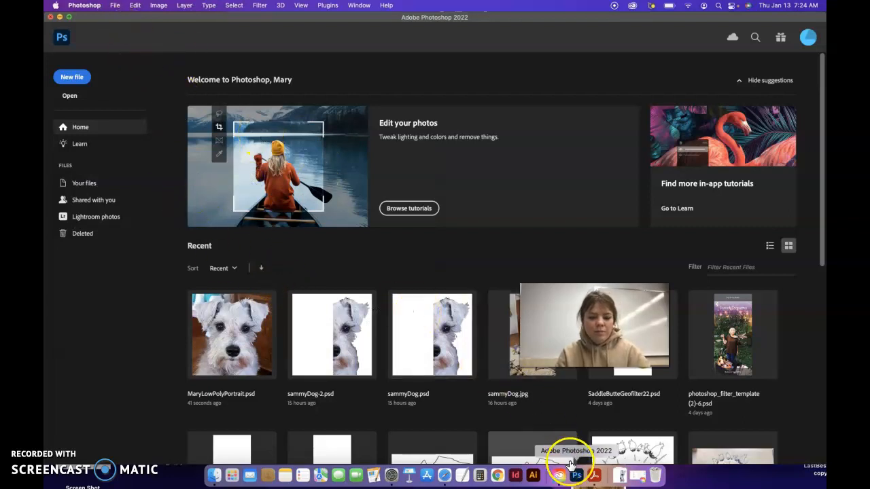
click(115, 6)
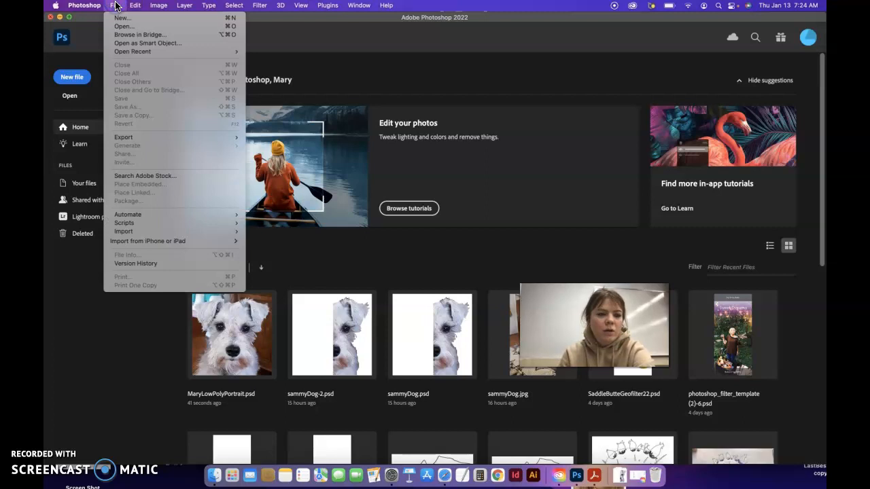
click(119, 17)
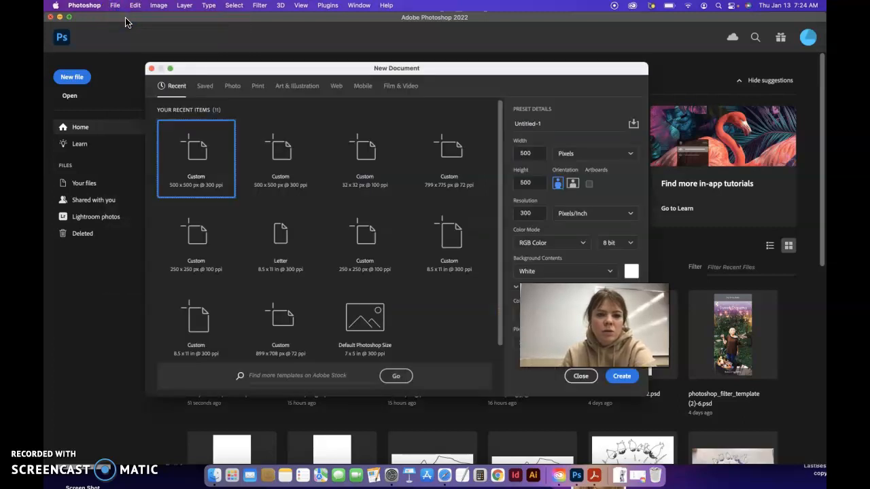
click(160, 84)
click(151, 68)
Switch to the Essentials (Default) workspace
click(359, 5)
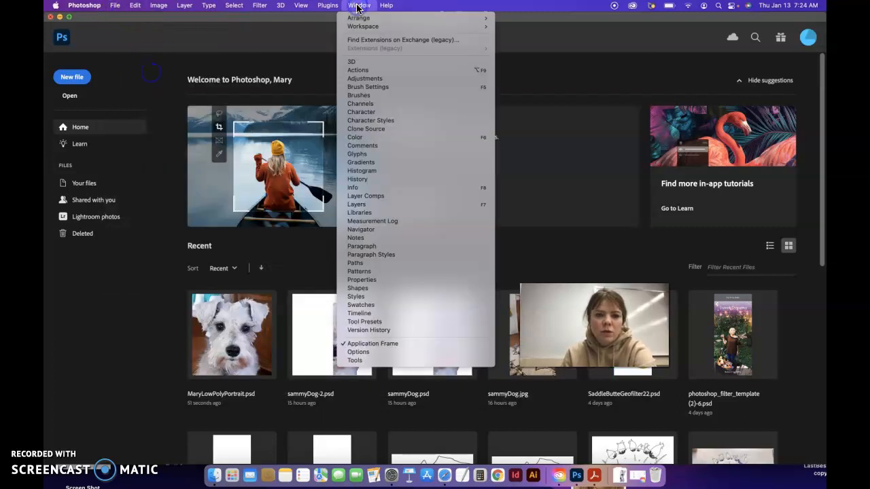
mouse_move(357, 28)
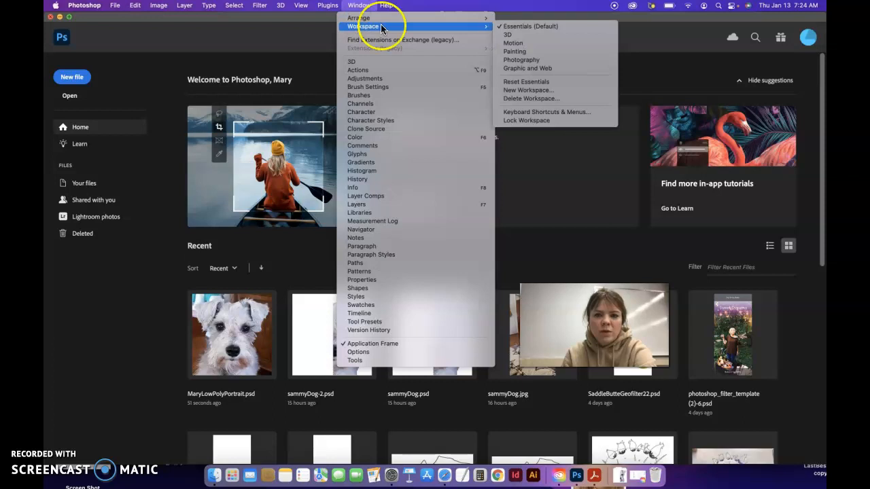
click(532, 27)
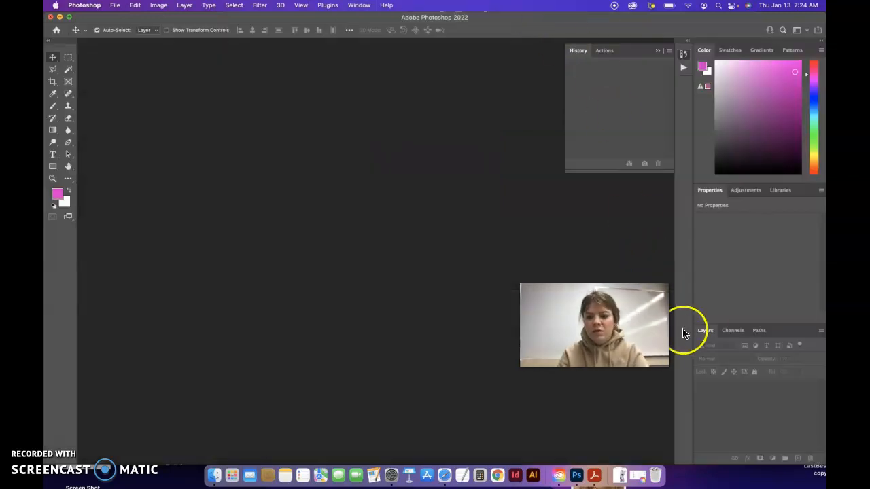
Toggle the toolbox back and forth between its single-column and double-column layouts
click(49, 42)
click(51, 43)
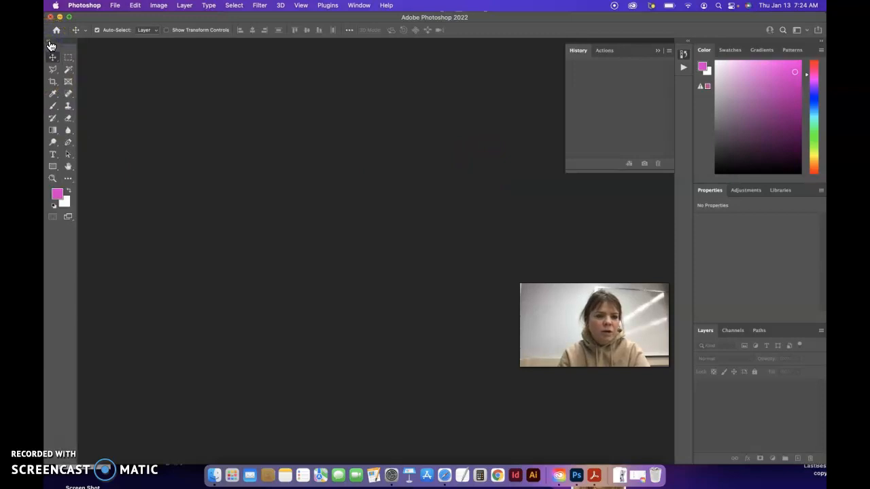
click(48, 42)
click(49, 43)
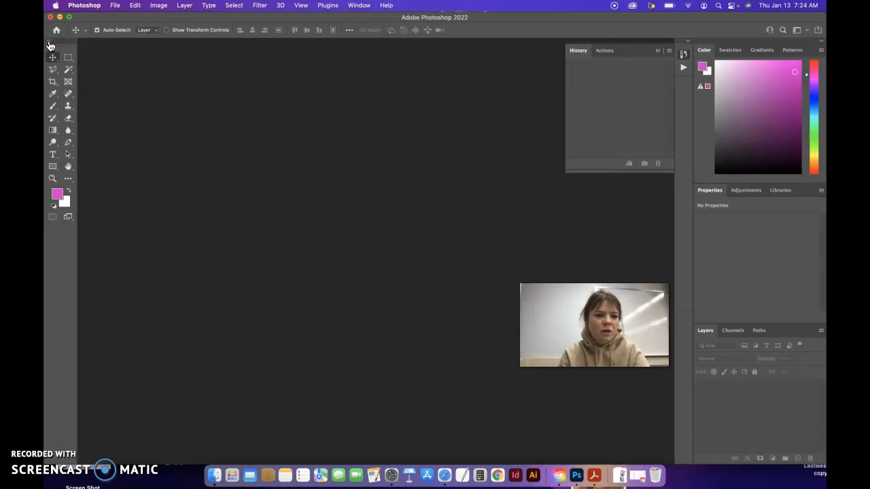
click(49, 43)
click(49, 44)
Reset the Essentials workspace and expand the toolbox to two columns
click(359, 7)
mouse_move(361, 27)
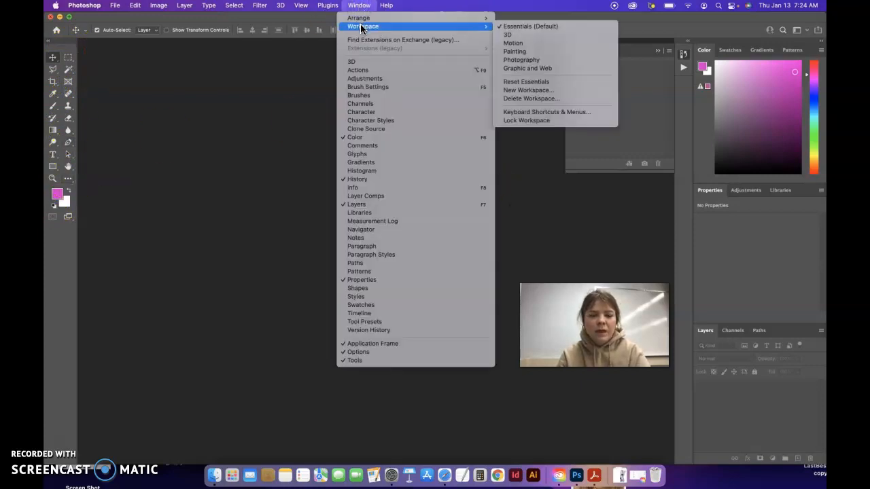
click(527, 82)
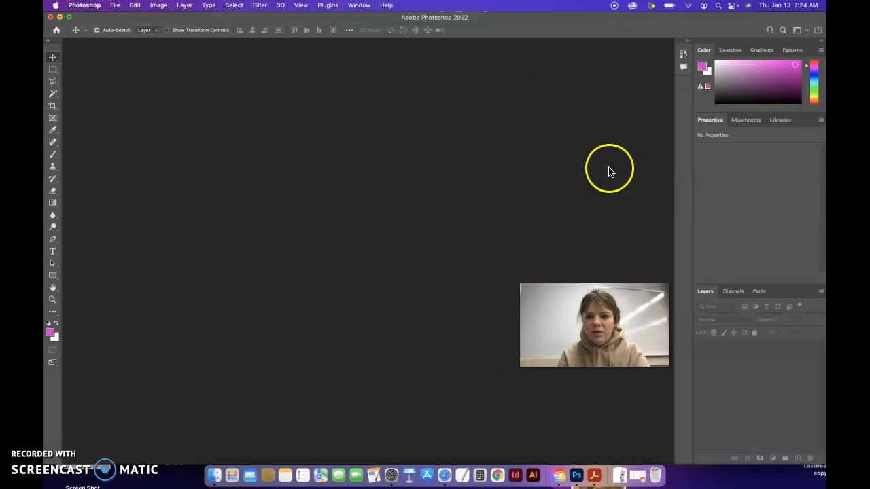
click(53, 40)
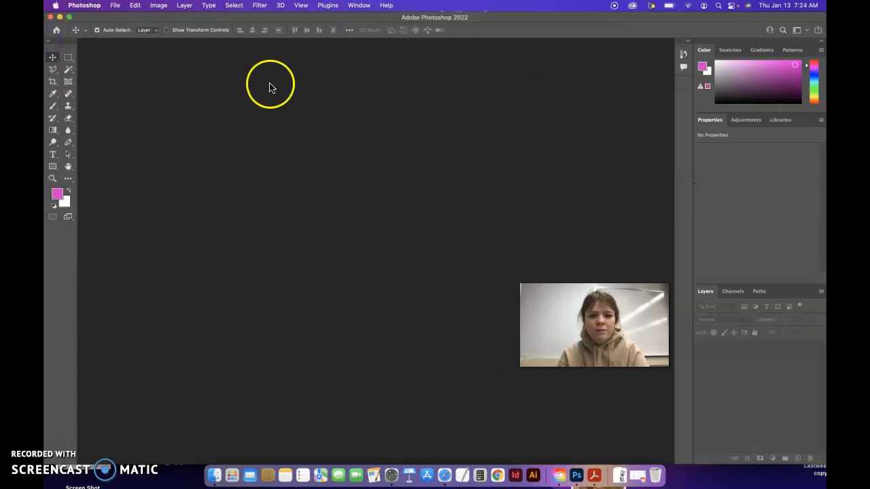
Create a Letter print document, 8.5 x 11 inches at 300 pixels/inch, in CMYK Color mode with a transparent background
click(115, 7)
click(119, 17)
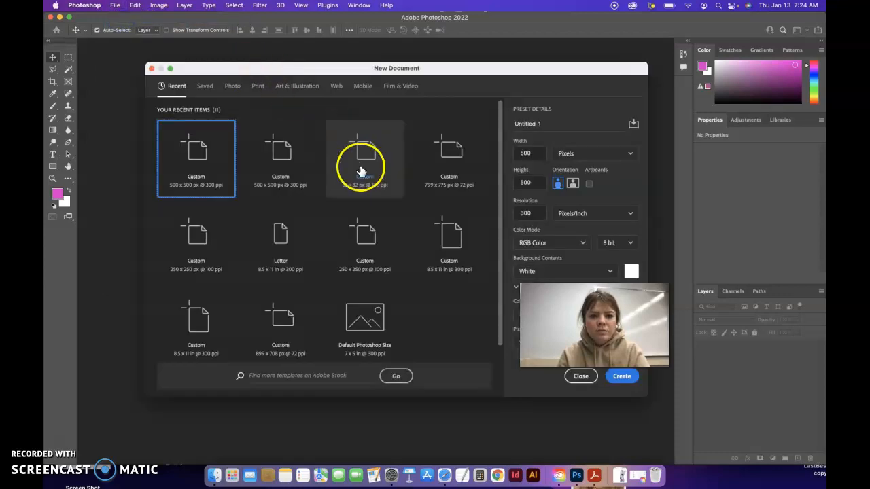
click(261, 88)
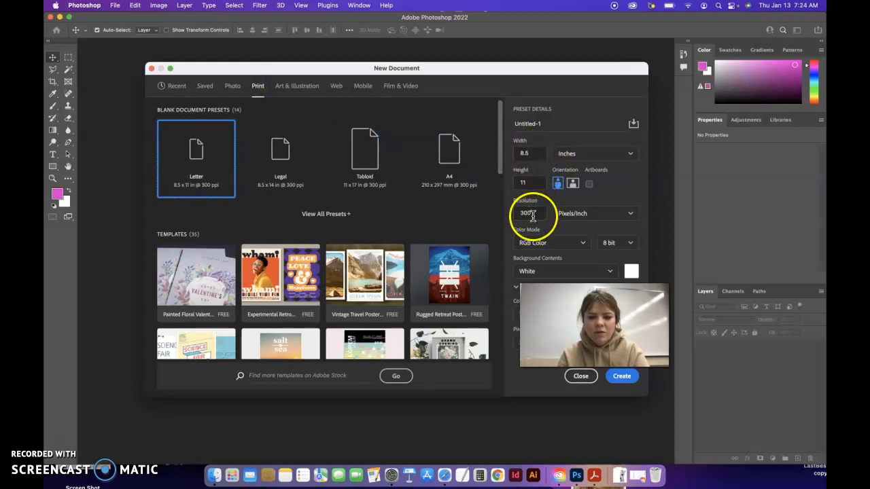
click(549, 243)
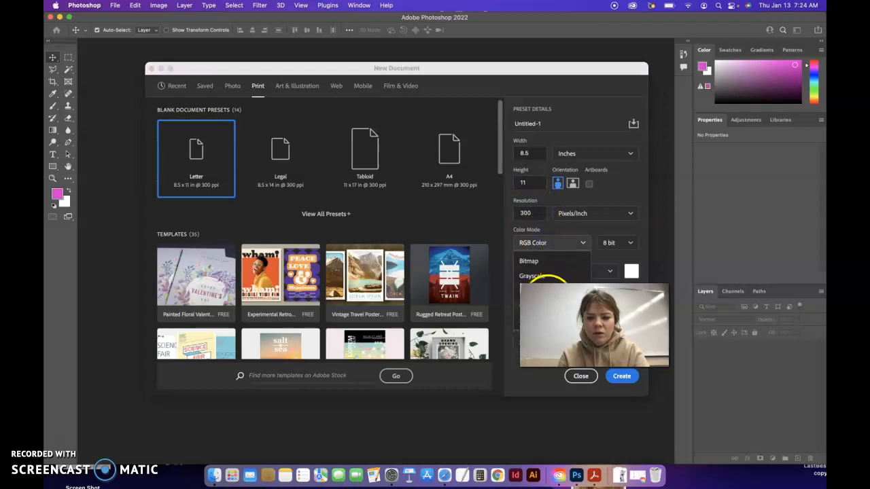
click(550, 305)
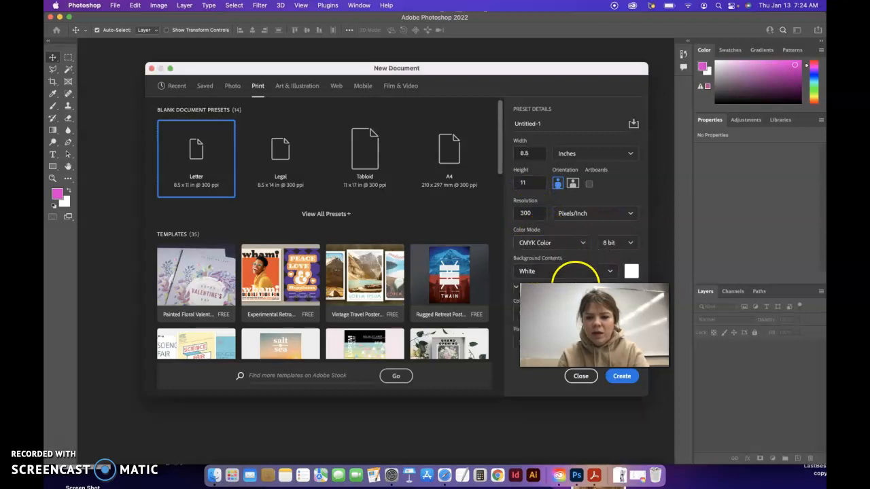
click(605, 272)
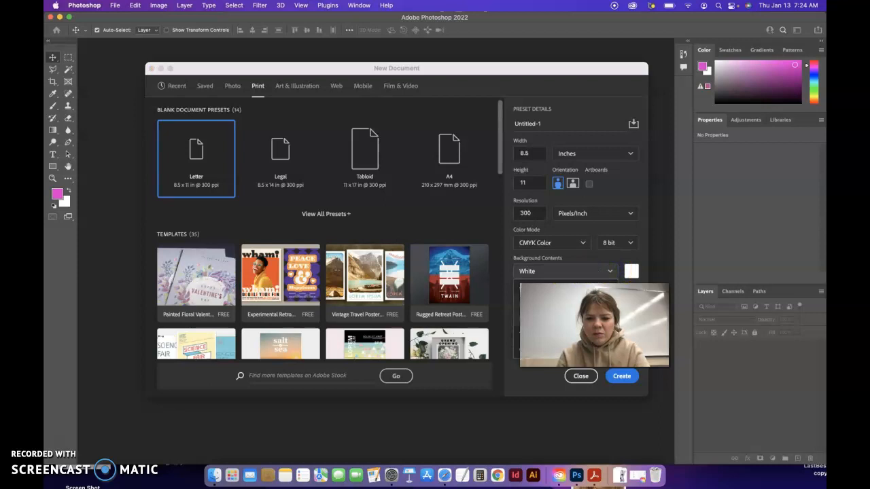
click(573, 287)
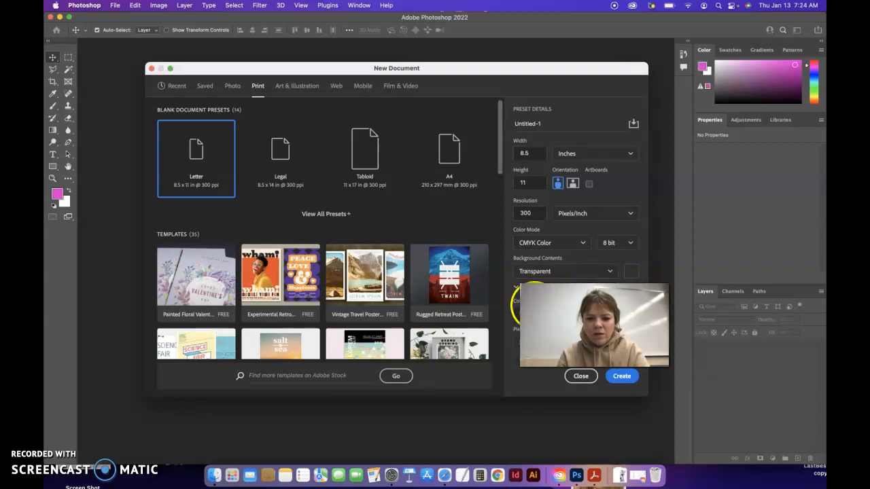
click(621, 376)
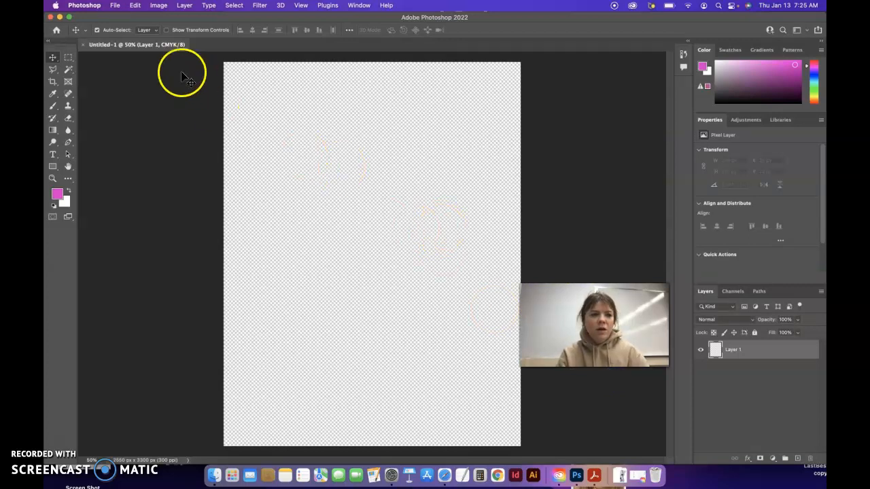
Begin placing an embedded file and browse from Documents through GDSN 320 - Illustration II to the Photoshop or Photopea Low Poly Portrait folder
click(115, 5)
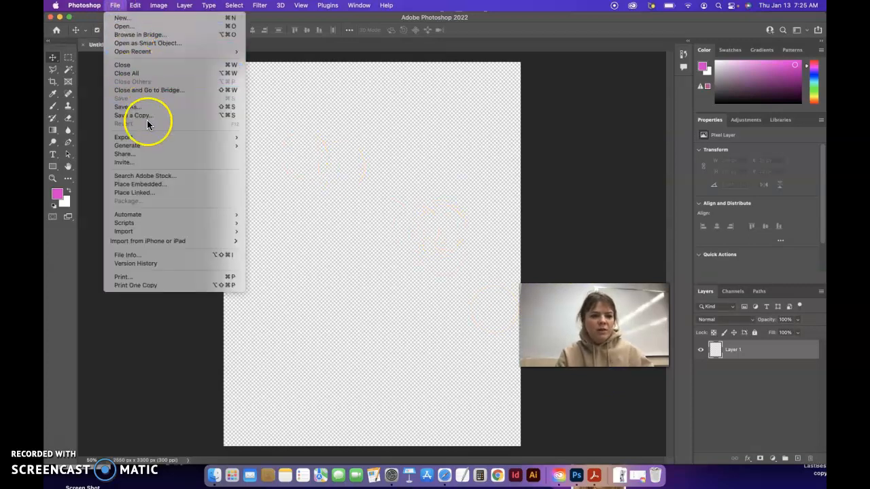
click(150, 184)
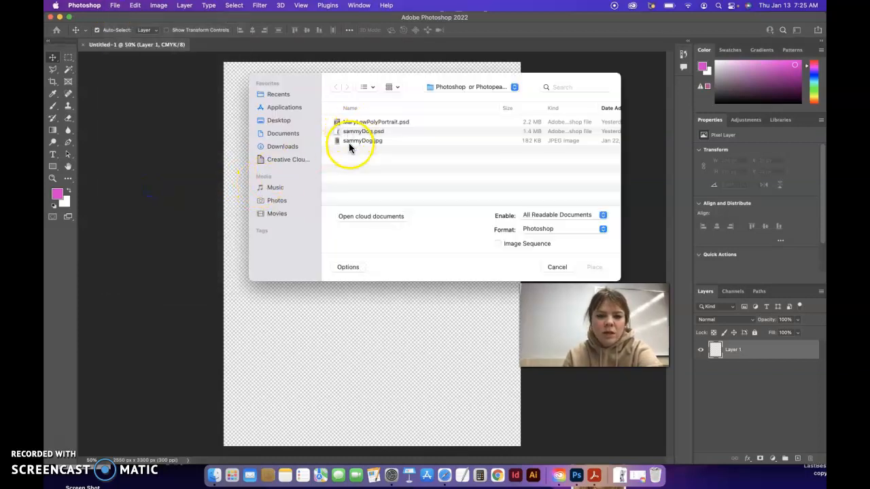
click(360, 141)
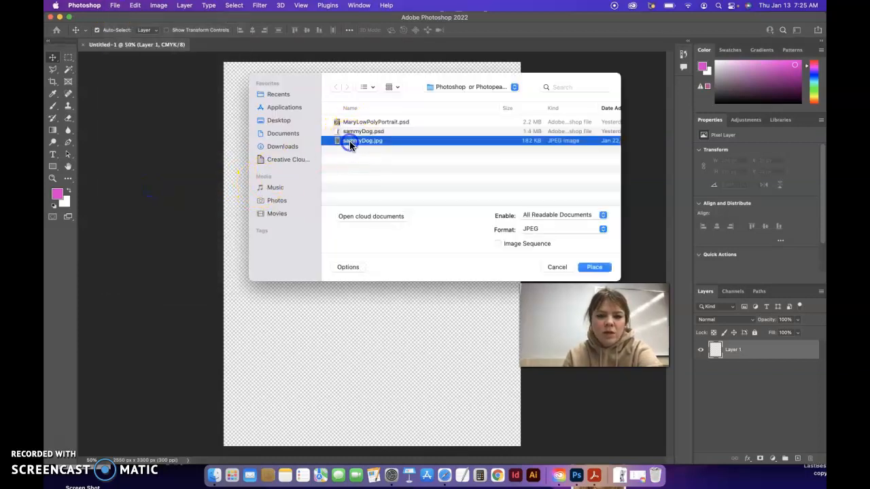
click(284, 136)
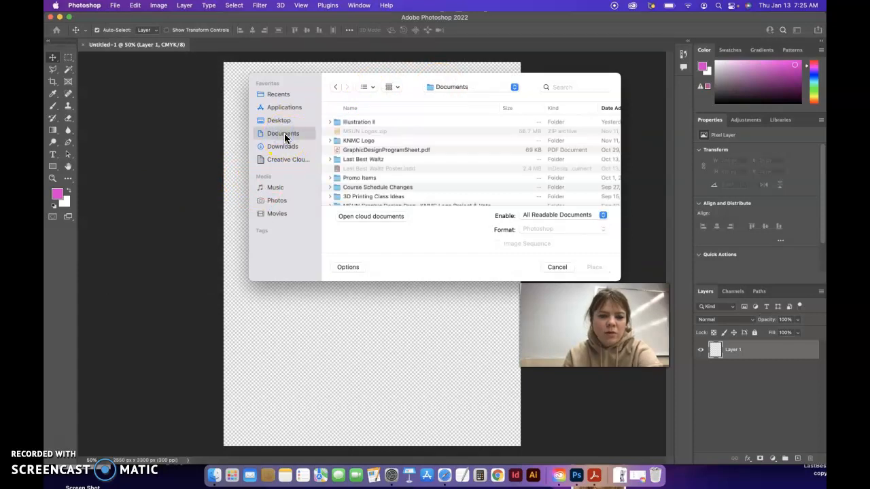
scroll(360, 190, down, 3)
scroll(360, 197, down, 5)
scroll(361, 198, down, 6)
scroll(361, 197, down, 5)
double_click(366, 175)
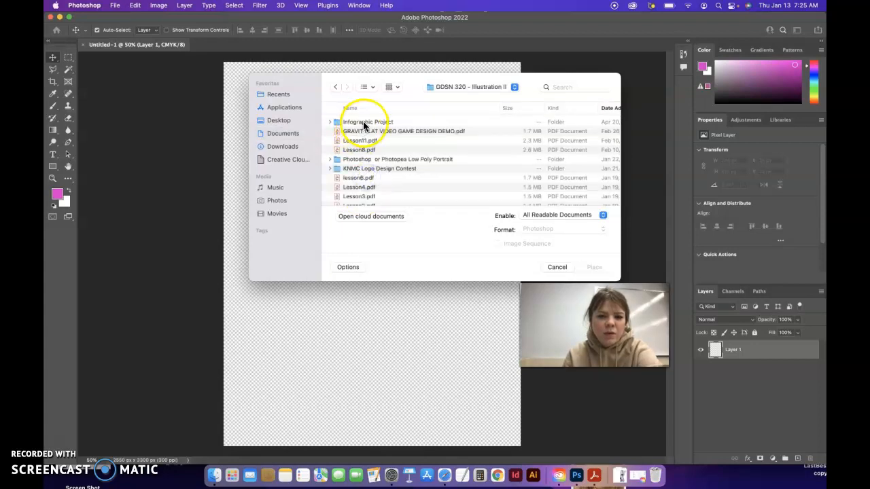
double_click(363, 159)
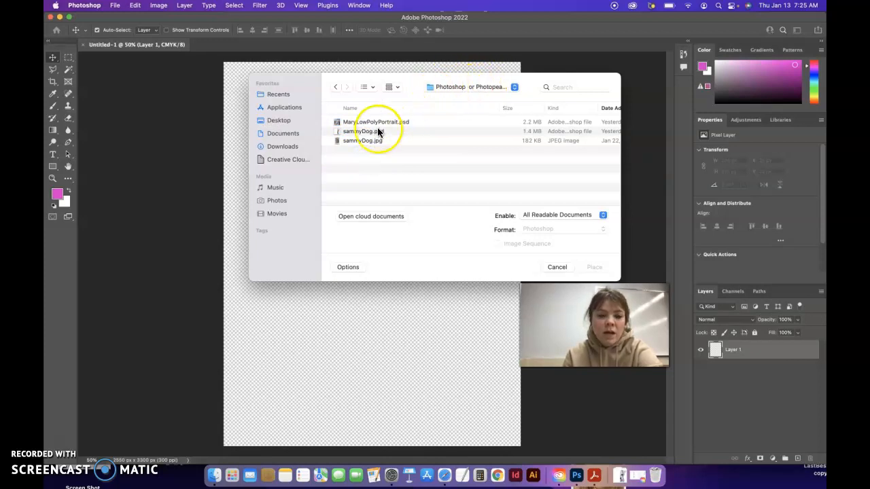
Place sammyDog.jpg into the document as an embedded image
click(352, 142)
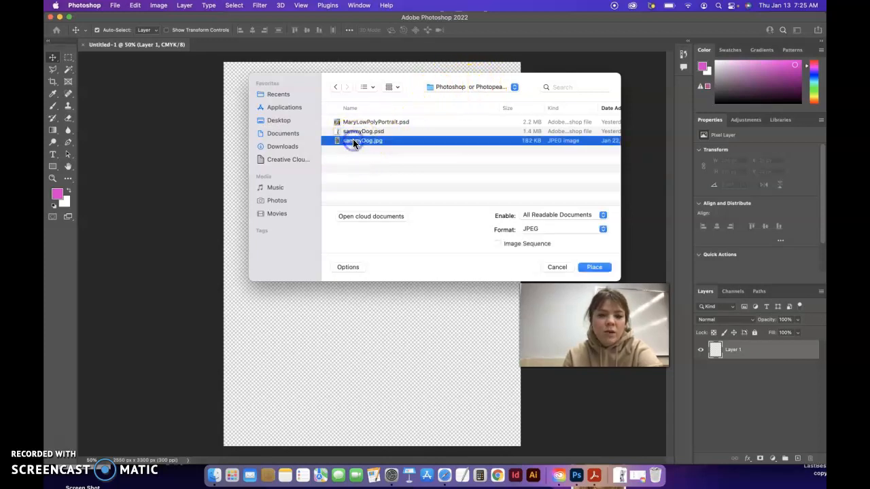
click(398, 89)
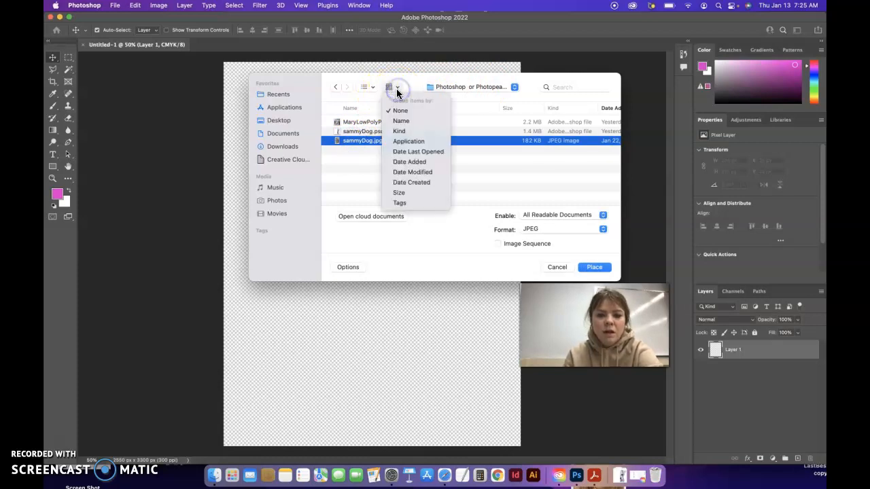
click(399, 89)
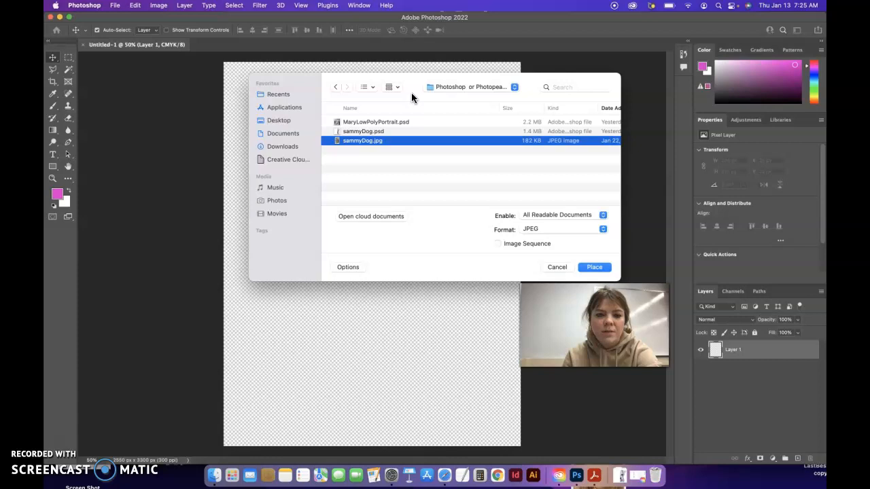
click(586, 267)
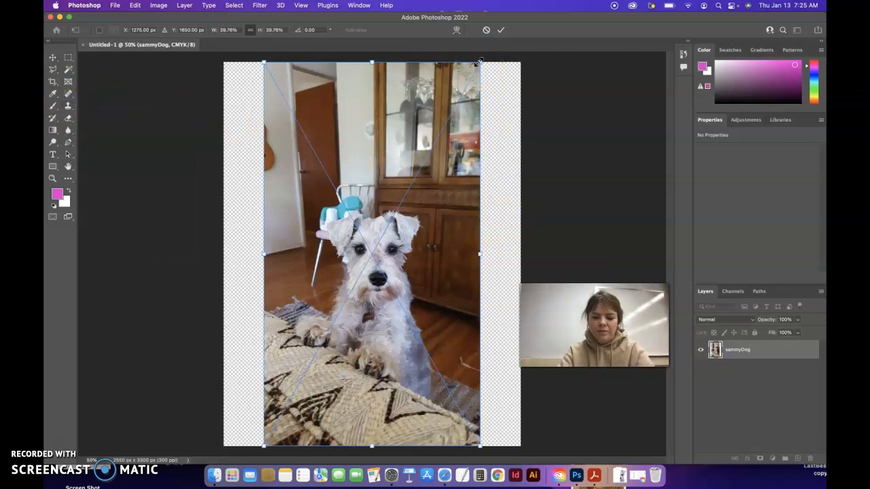
Scale the placed dog photo proportionally to about 118% and position it so the dog's head and chest fill the page
key(super+minus)
key(super+minus)
key(super+minus)
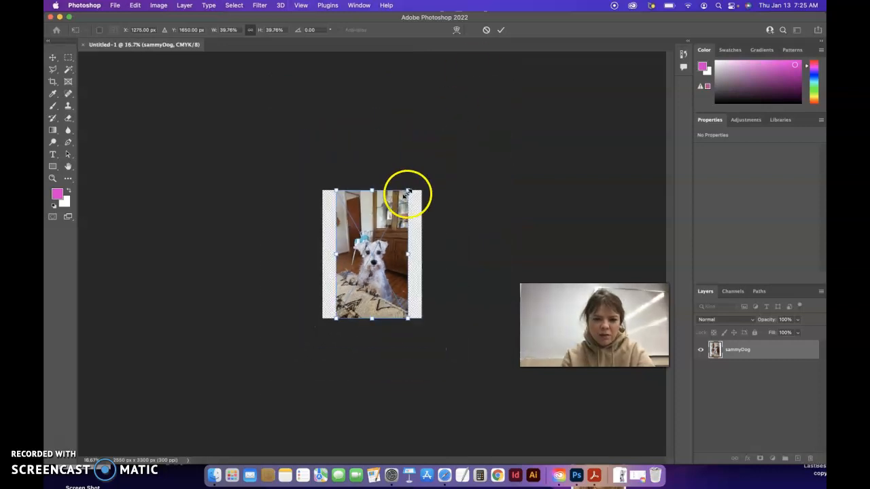
drag(407, 193, 499, 98)
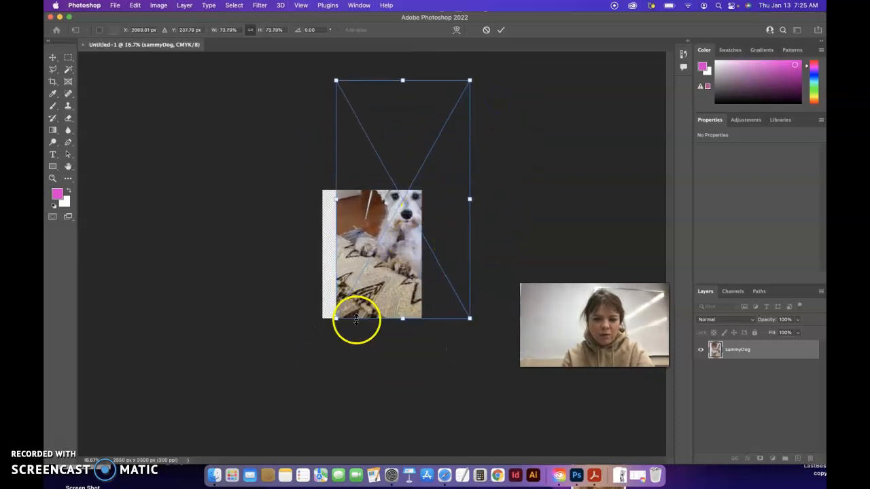
drag(335, 318, 254, 427)
drag(469, 81, 483, 54)
drag(396, 288, 393, 288)
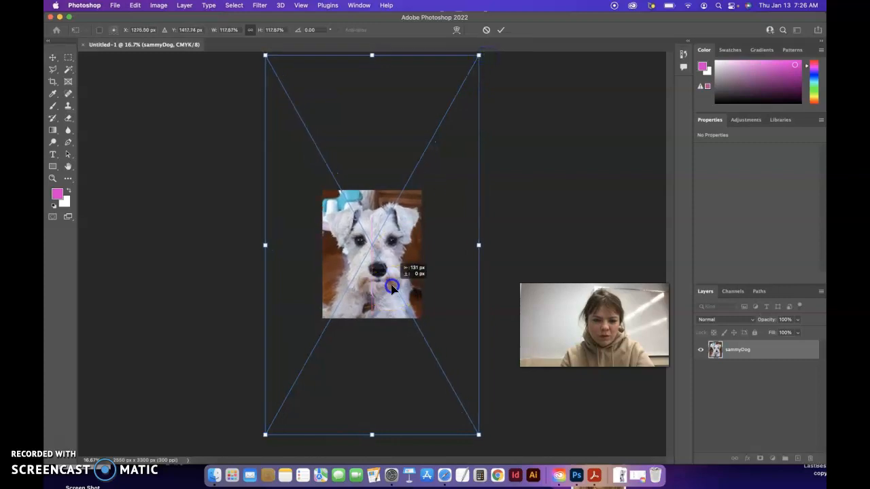
Nudge the enlarged photo slightly left to about X 1227 px and commit the placement
key(Left)
key(Left)
key(Left)
key(Left)
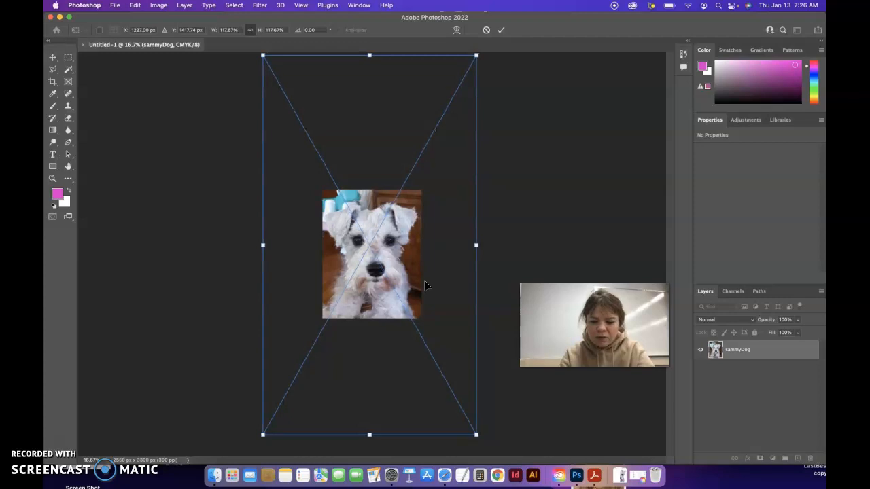
double_click(430, 281)
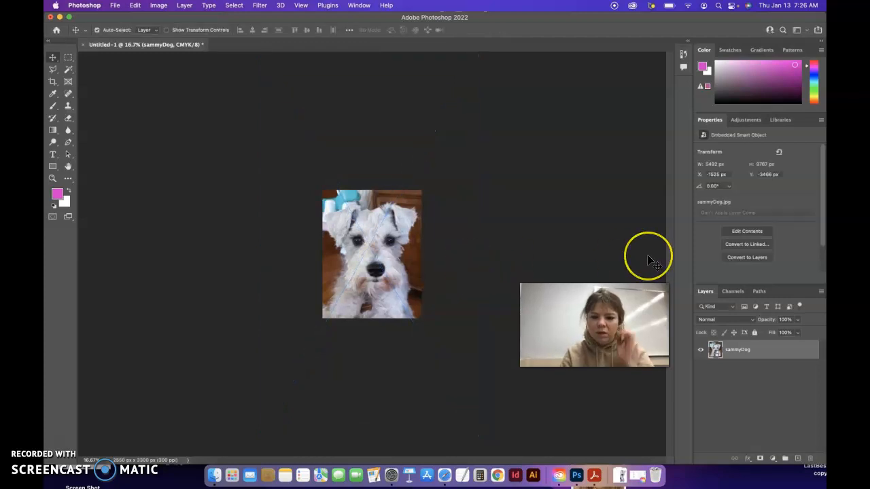
Fit the page in the window and draw a Ruler line up the dog's face from the chin to the top of the head
key(super+0)
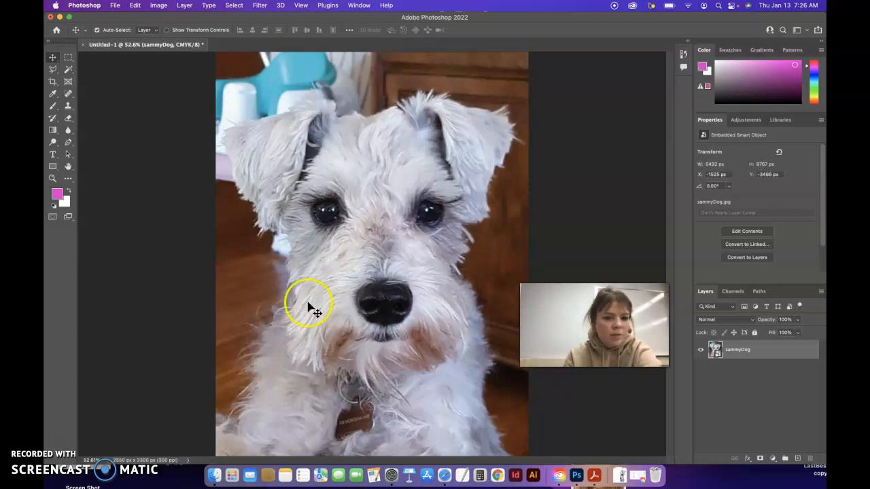
click(54, 93)
click(93, 120)
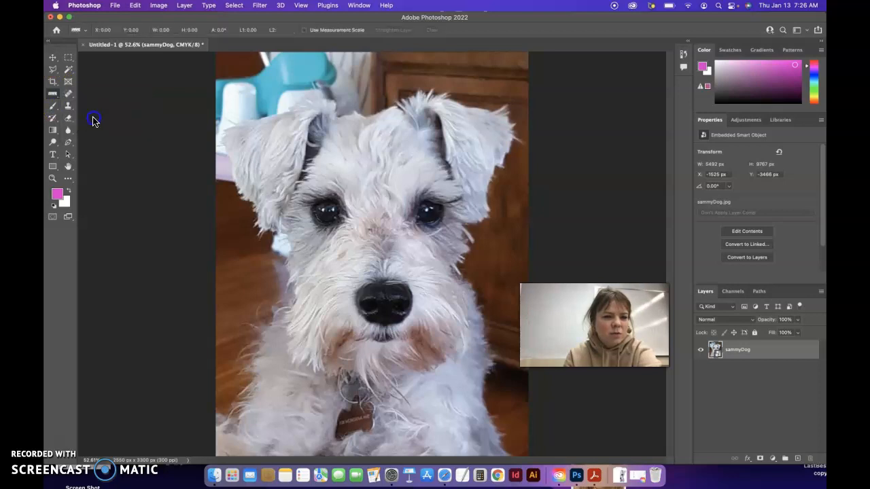
mouse_move(386, 373)
mouse_down()
mouse_move(386, 202)
mouse_move(372, 118)
mouse_move(381, 121)
mouse_up()
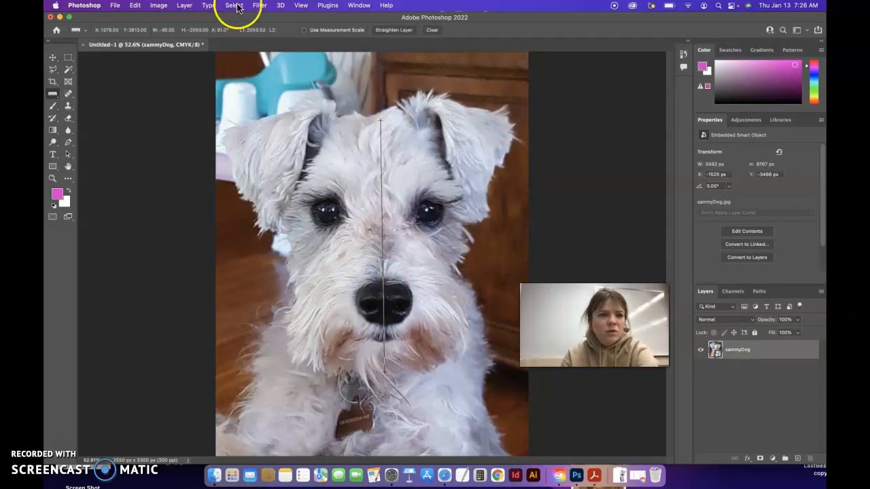
Rotate the canvas 1° clockwise by arbitrary rotation to straighten the dog's face
click(158, 5)
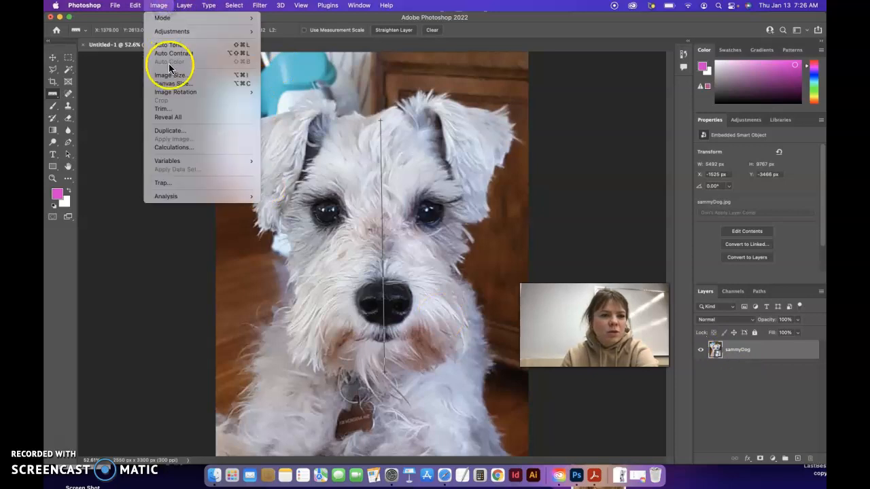
mouse_move(170, 91)
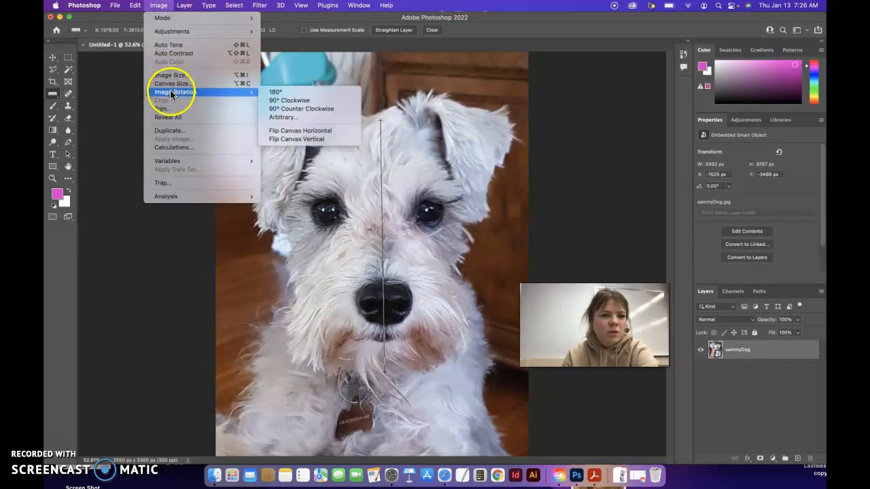
click(288, 118)
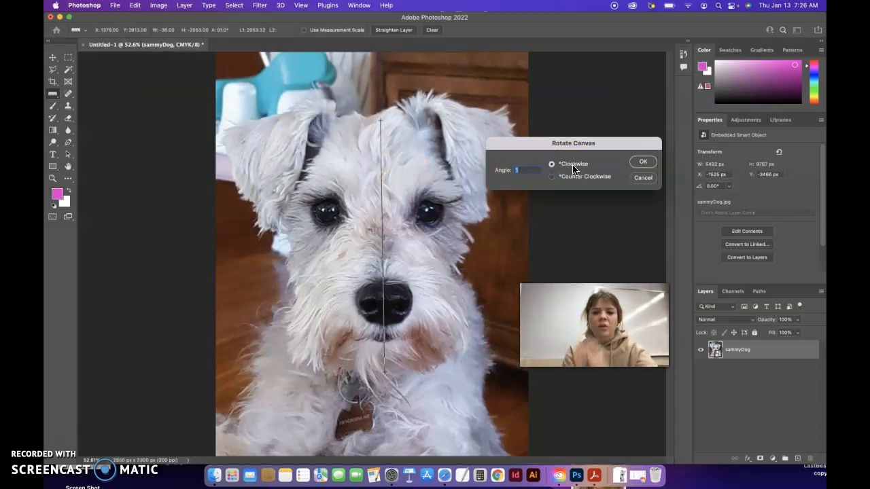
click(640, 164)
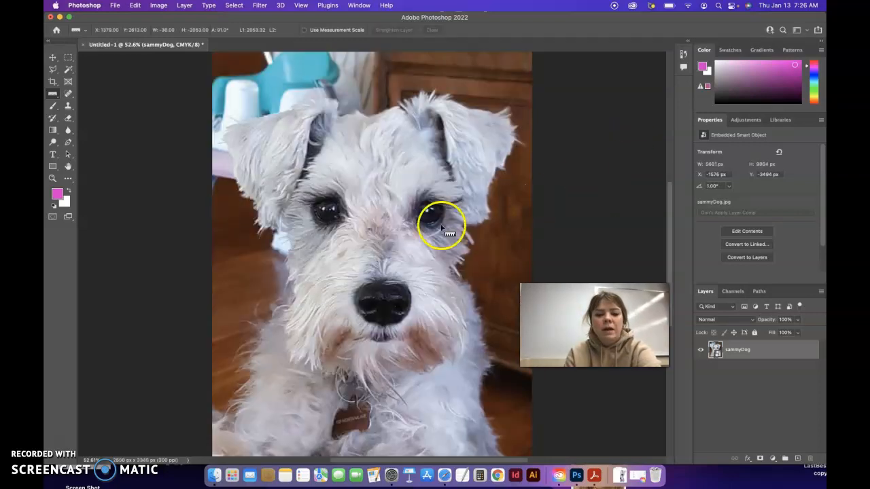
Draw a new Ruler line along the centre of the dog's face, from below the chin to the top of the head
key(super+minus)
key(super+minus)
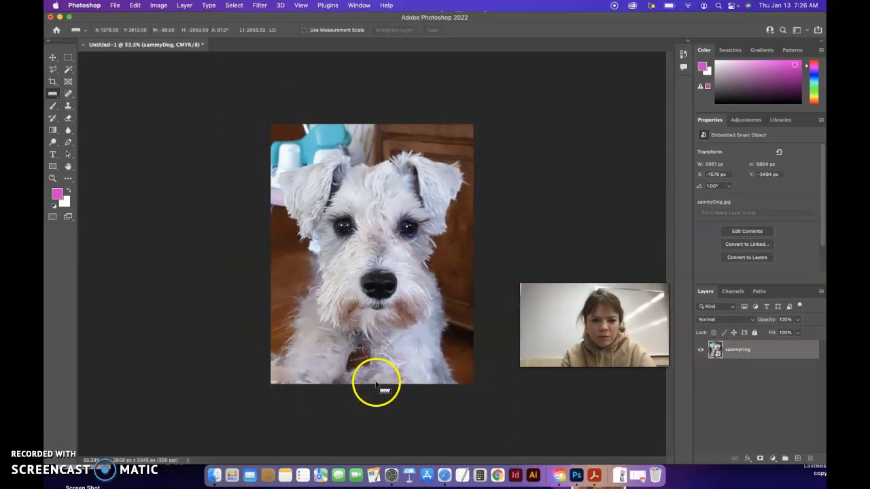
drag(376, 384, 372, 165)
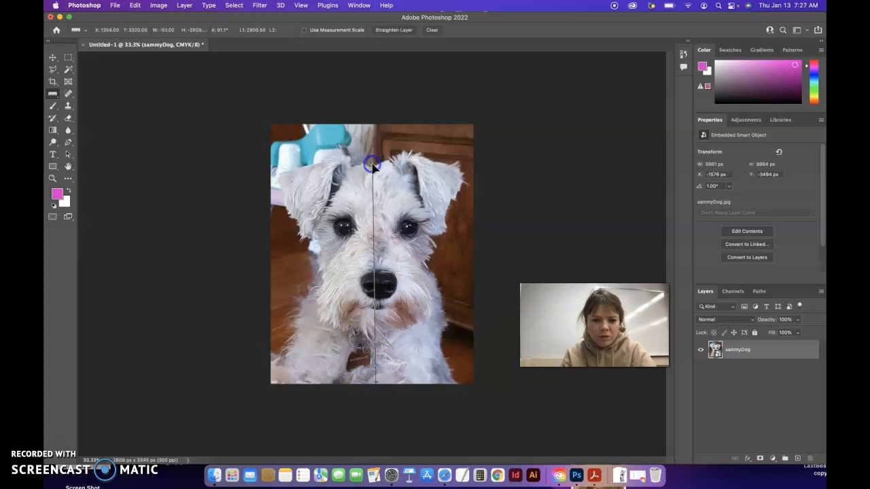
key(v)
click(54, 94)
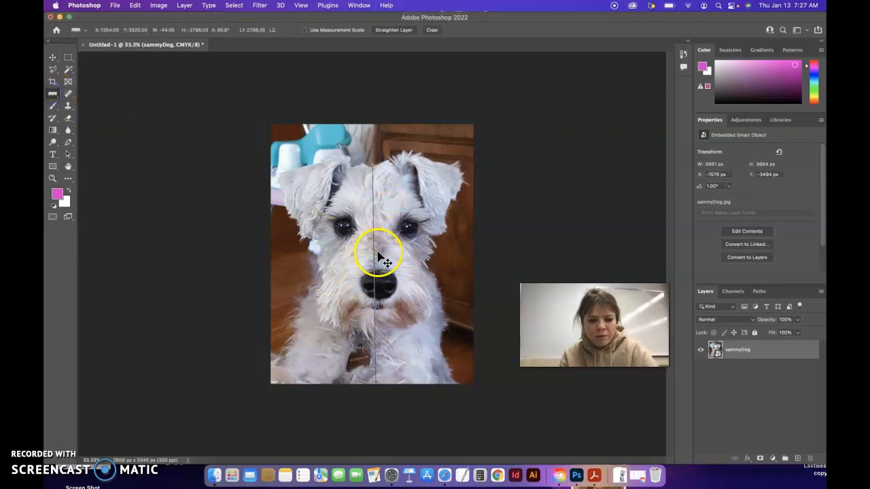
drag(376, 384, 381, 323)
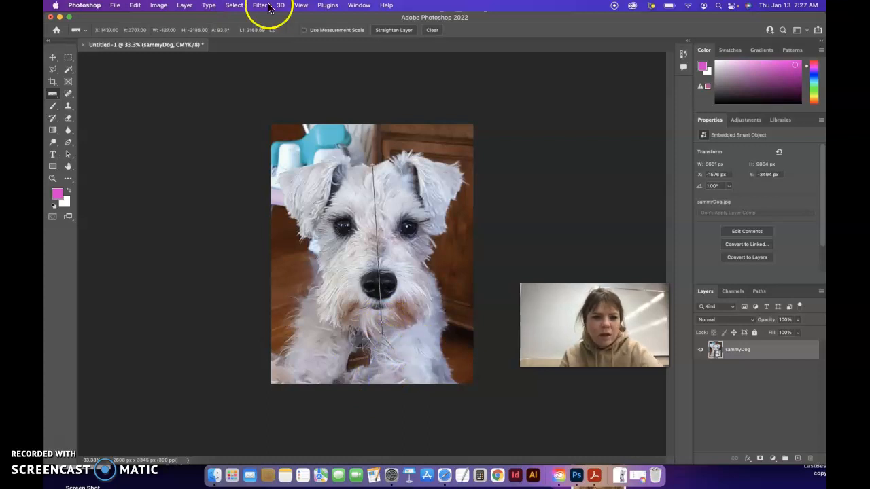
Rotate the canvas 3.24° clockwise, using the angle from the ruler line
click(157, 5)
mouse_move(174, 89)
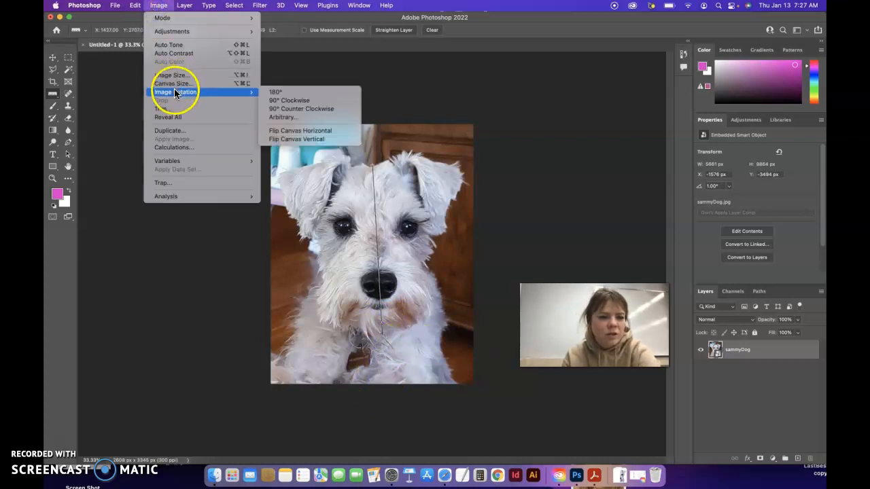
click(290, 119)
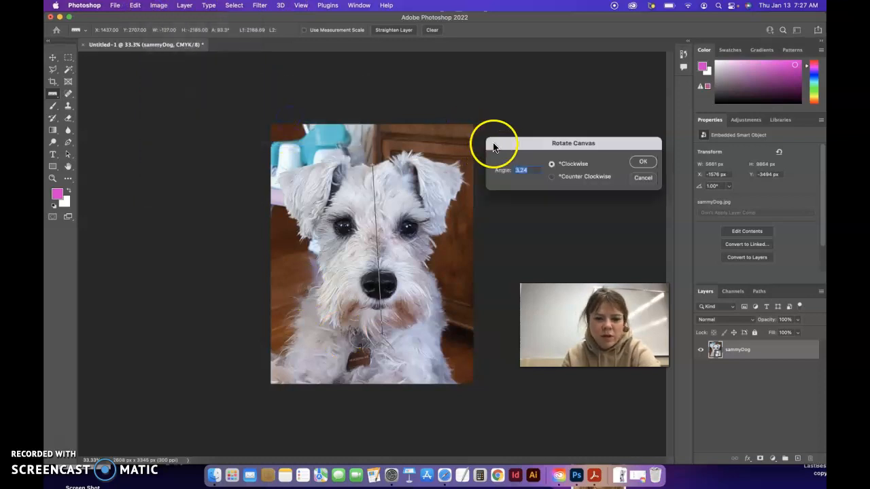
click(643, 164)
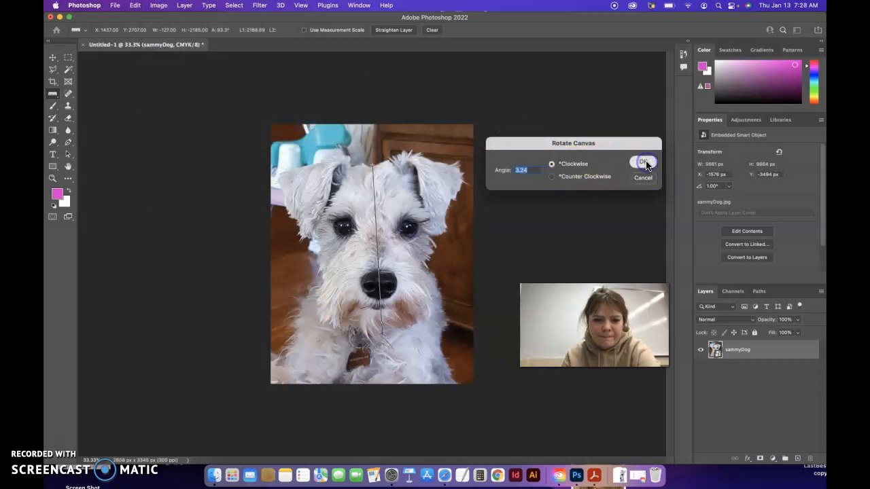
click(642, 161)
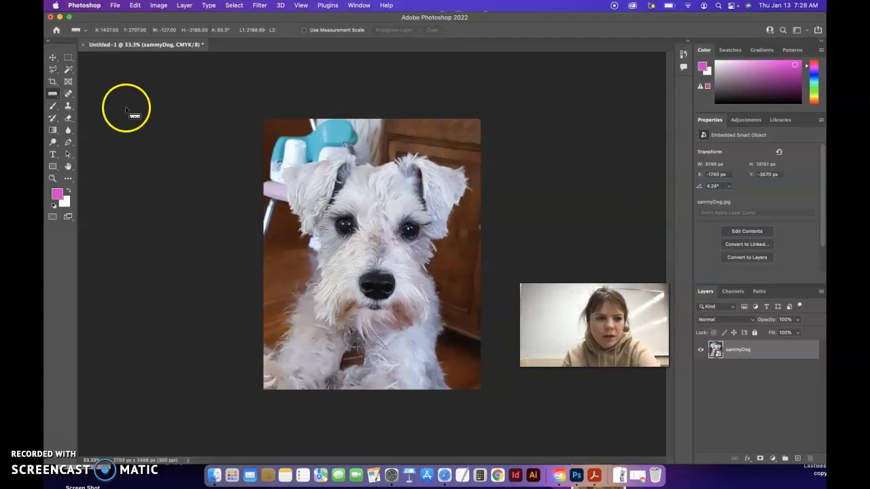
Select the right half of the dog's face with a rectangular marquee, copy it to a new layer, and hide the sammyDog layer
click(53, 58)
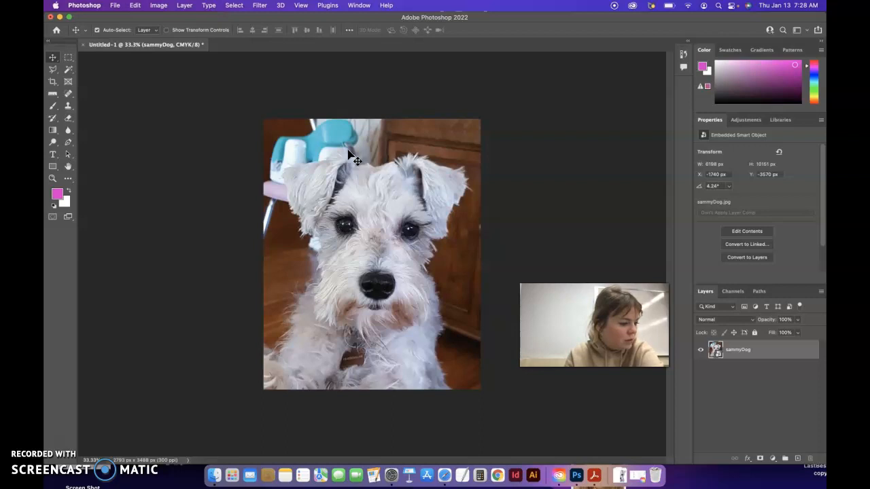
click(371, 197)
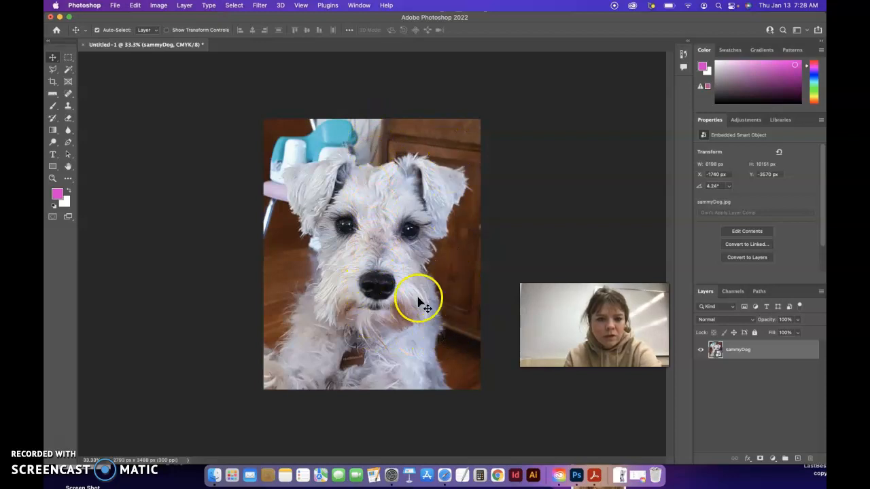
click(68, 58)
drag(371, 129, 473, 353)
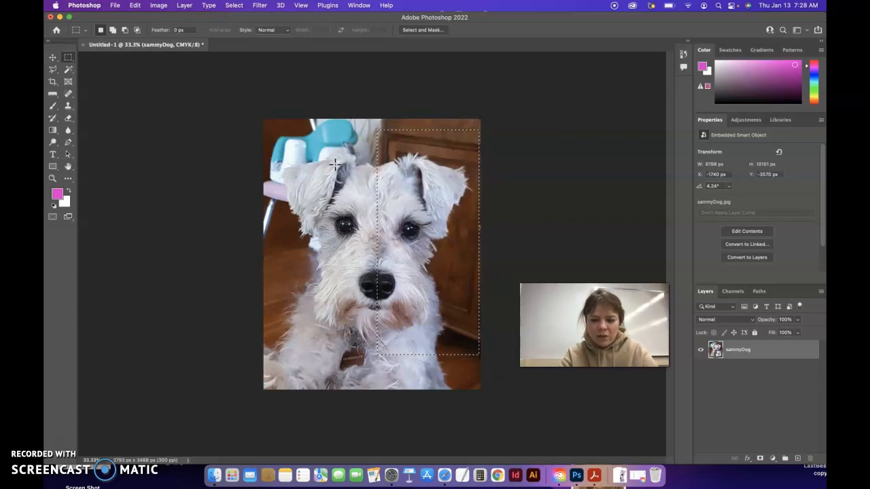
key(super+j)
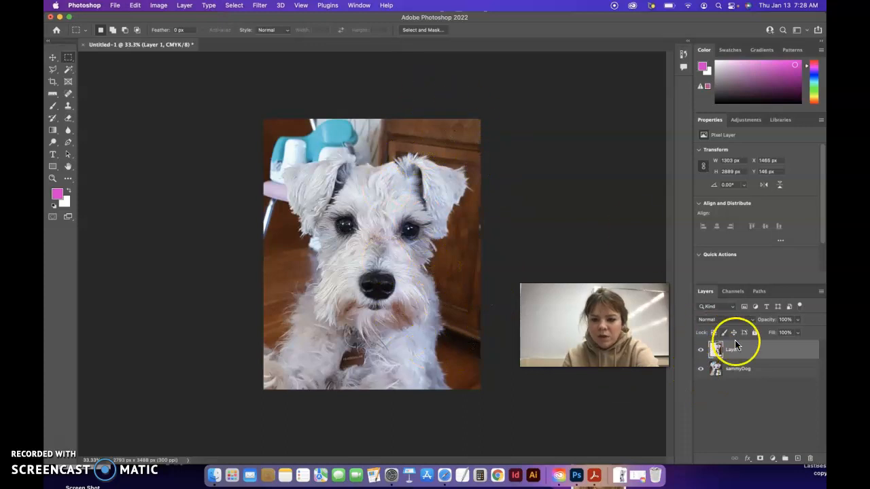
click(700, 369)
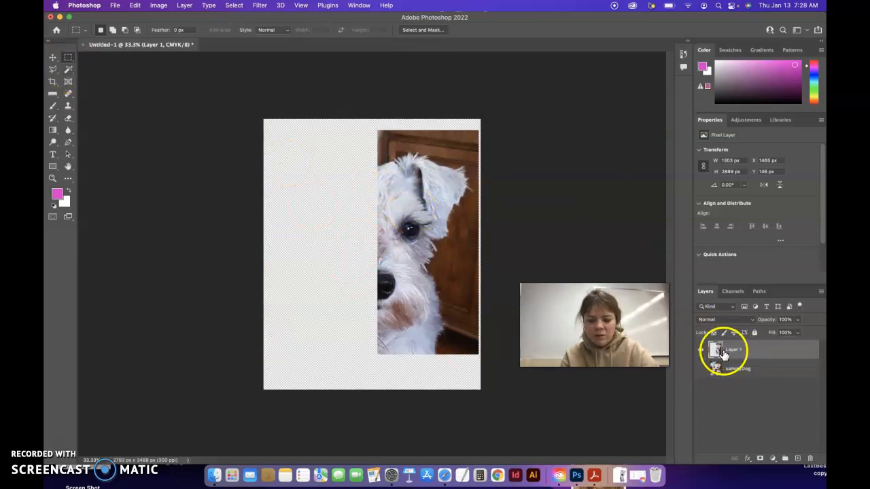
Scale the copied half-face to about 140% width and 120% height, and move it up to the canvas's top edge at about X 1049 px
key(super+t)
drag(377, 355, 340, 394)
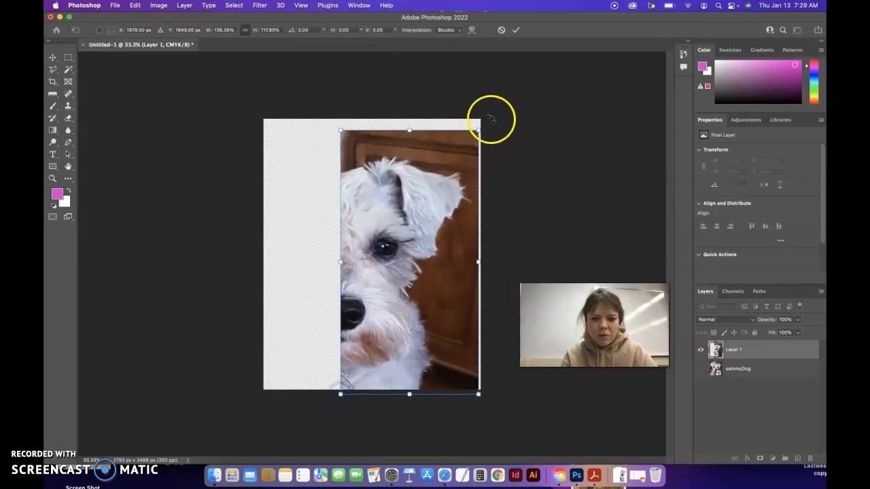
mouse_move(479, 130)
mouse_down()
mouse_move(494, 107)
mouse_move(478, 125)
mouse_up()
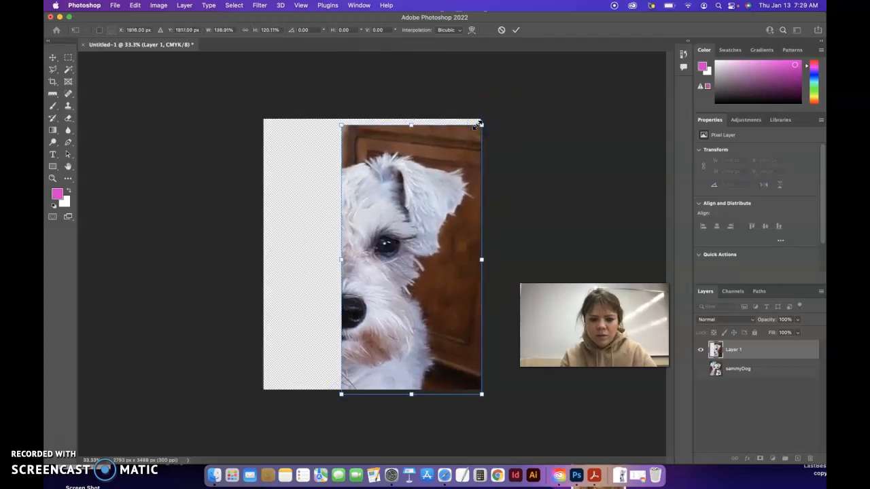
click(286, 88)
click(52, 58)
mouse_move(443, 237)
mouse_down()
mouse_move(442, 229)
mouse_move(445, 245)
mouse_move(434, 245)
mouse_up()
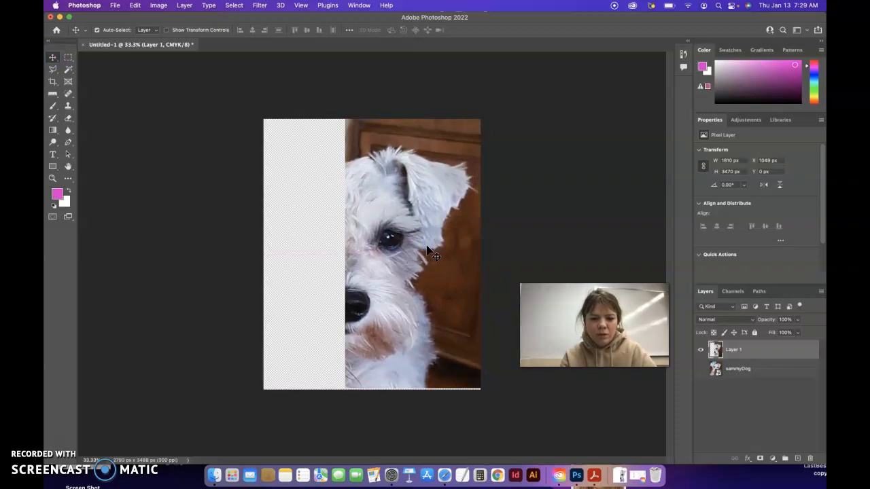
Scale the half-face layer down proportionally to about 91%, keeping its lower-right corner in place, and commit the transform
key(super+t)
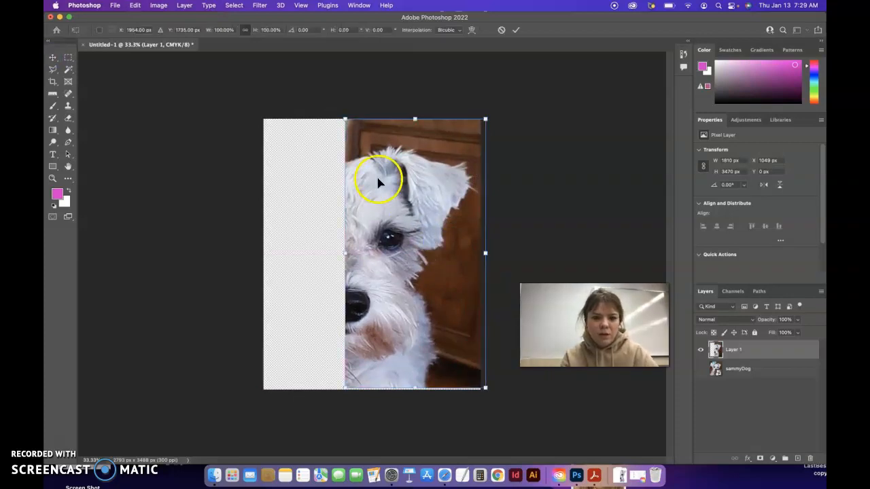
drag(344, 119, 361, 141)
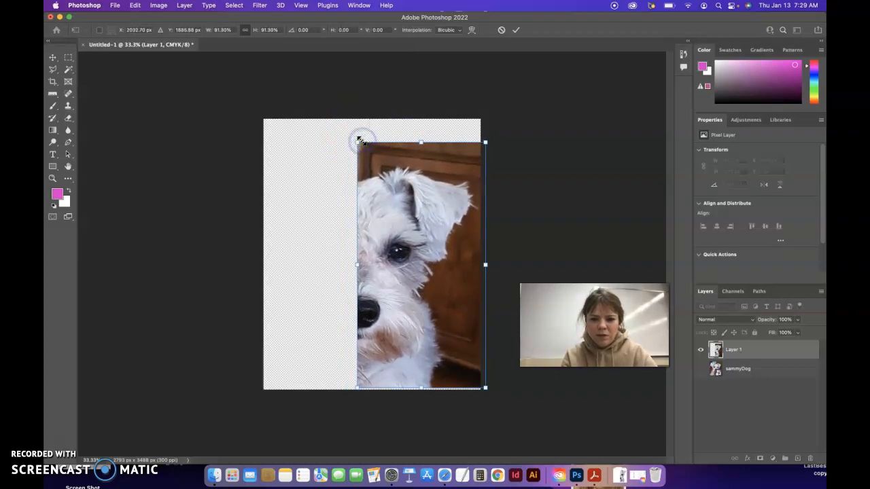
key(Return)
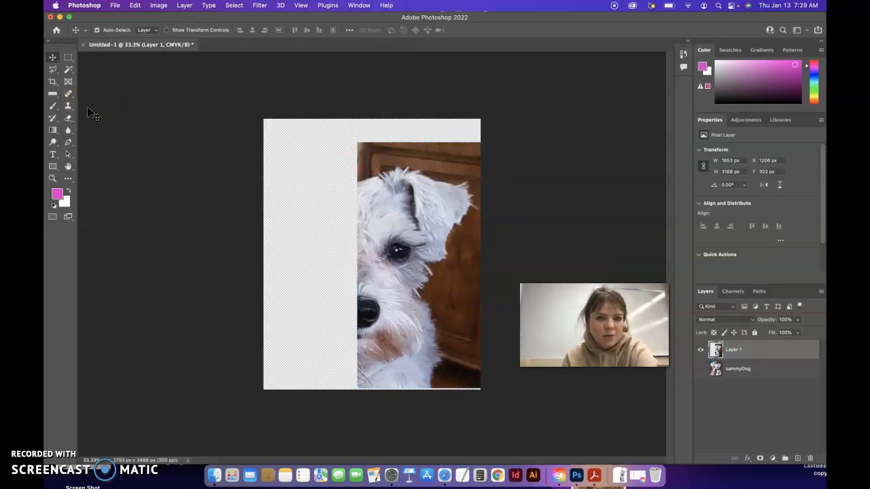
Open the application preferences for Guides, Grid & Slices
click(138, 5)
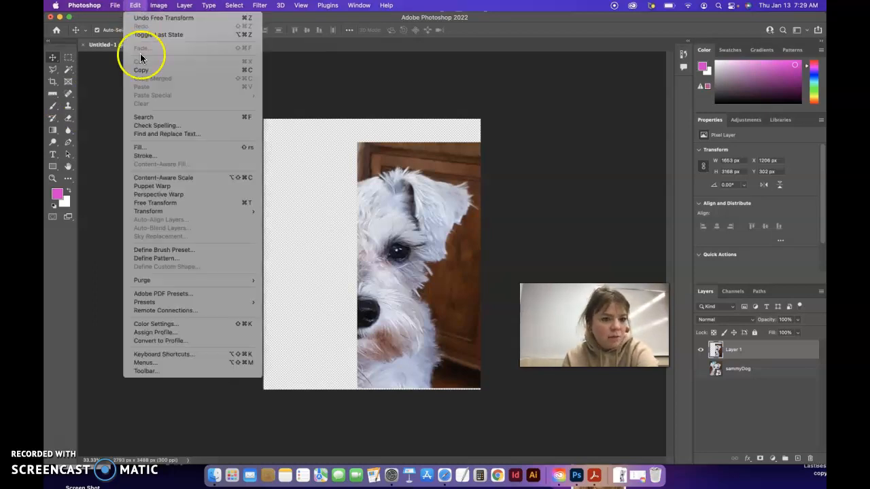
mouse_move(112, 7)
mouse_move(84, 5)
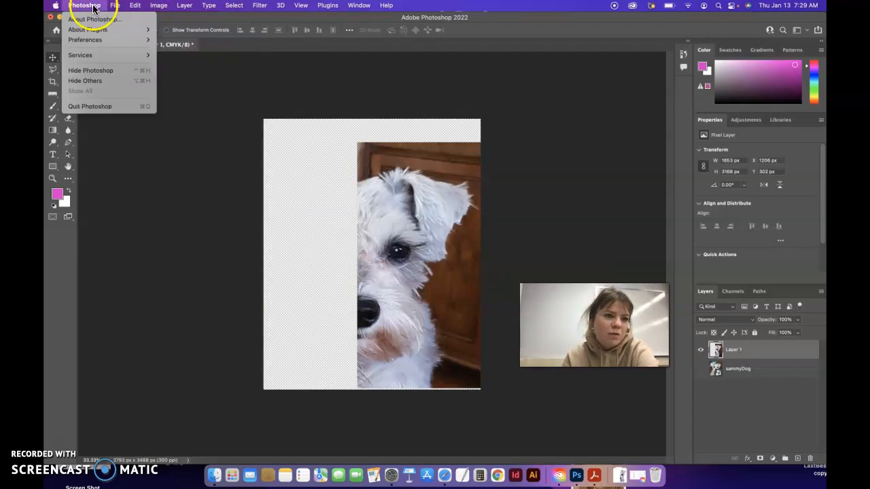
mouse_move(89, 38)
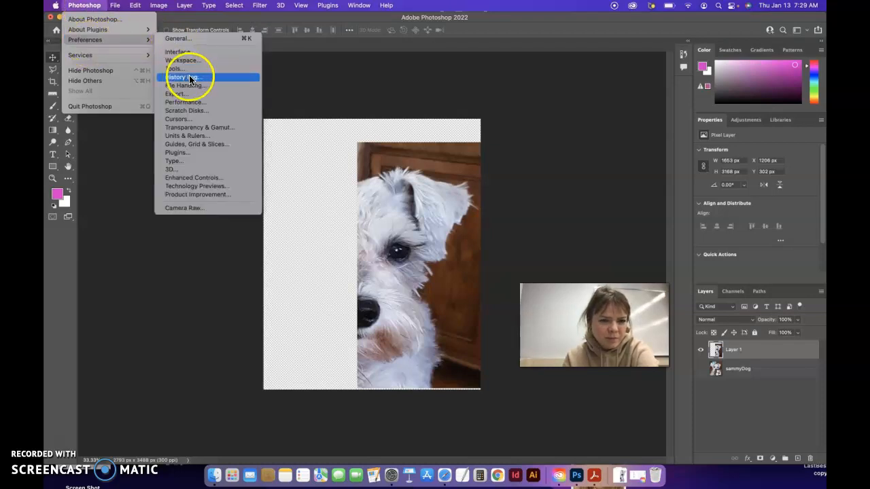
click(188, 143)
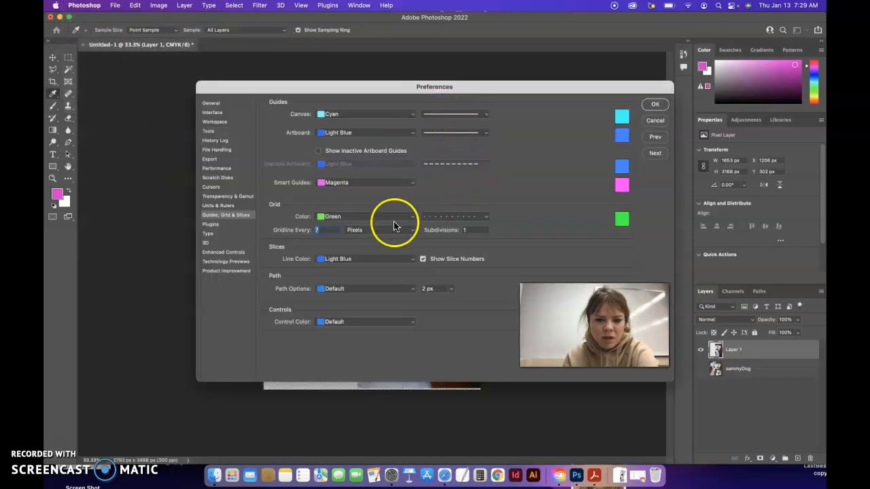
Set the grid to green dotted lines every 7 pixels with 1 subdivision and accept the preferences
click(339, 218)
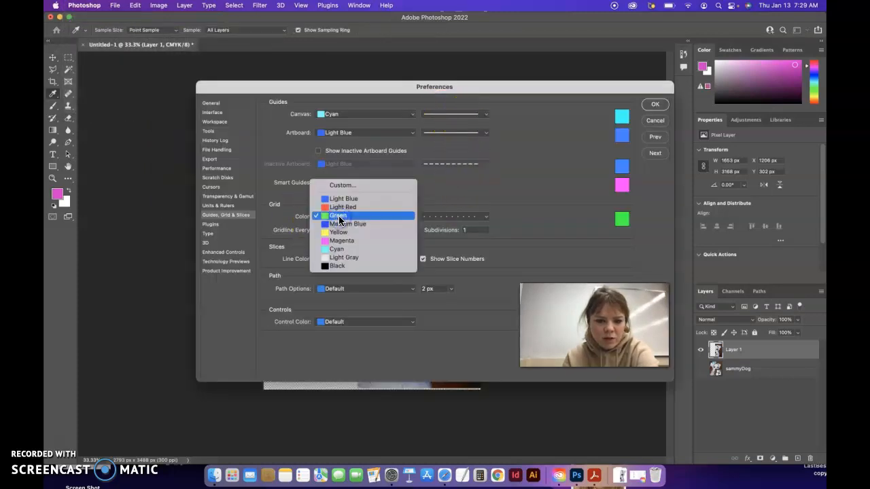
click(340, 217)
click(426, 217)
click(429, 219)
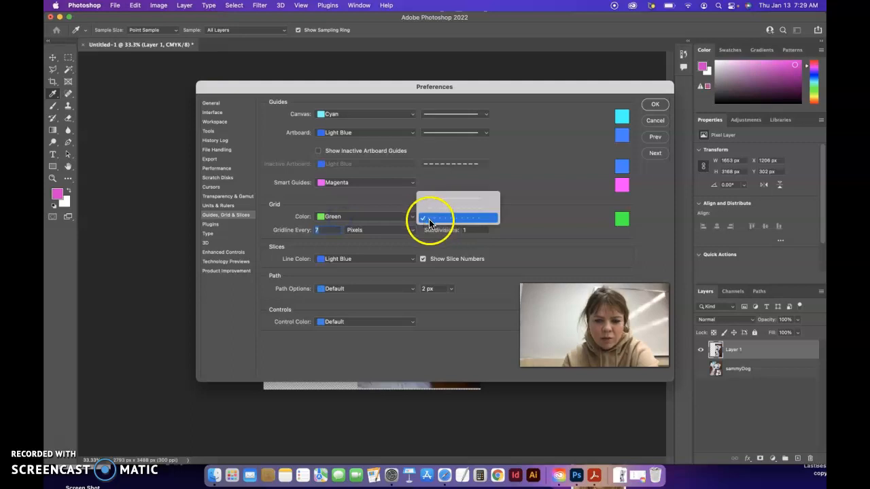
click(322, 230)
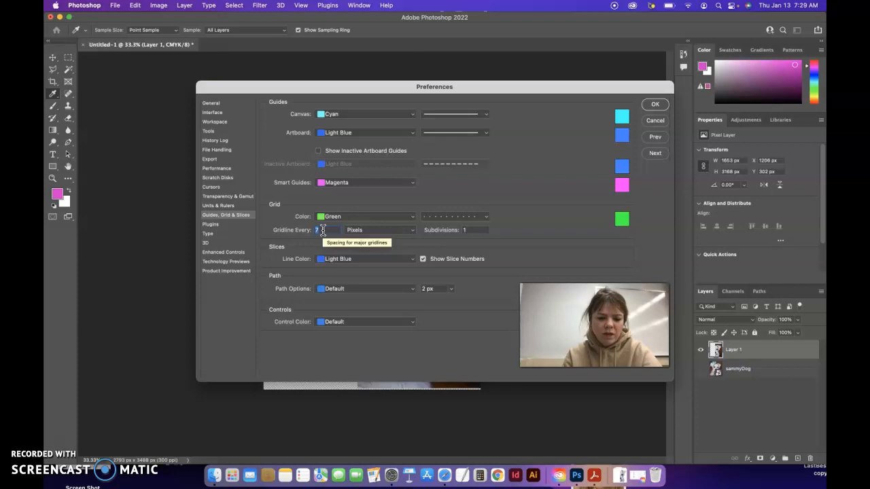
click(324, 230)
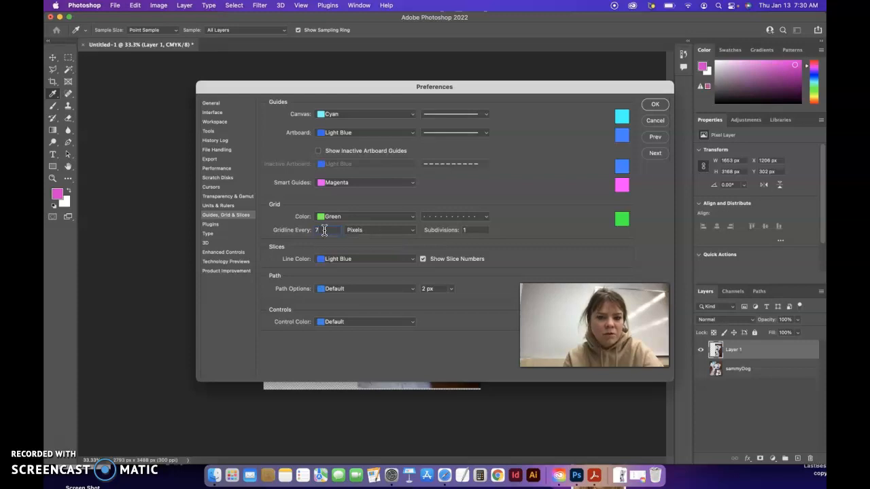
click(462, 230)
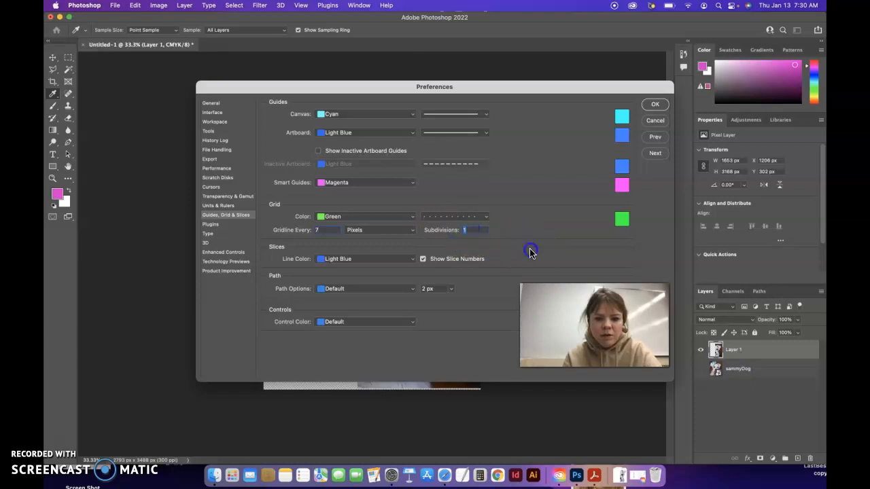
click(394, 230)
click(397, 232)
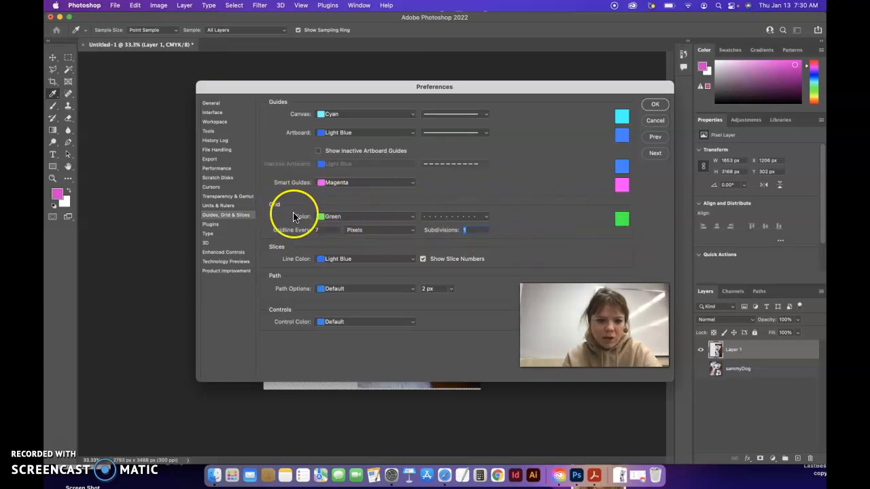
click(656, 104)
Activate the Move tool and show the grid over the canvas
key(v)
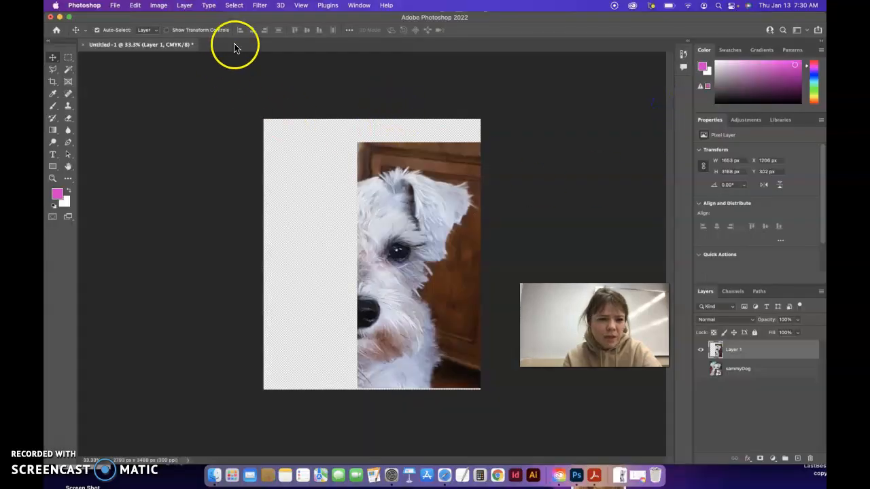
click(300, 6)
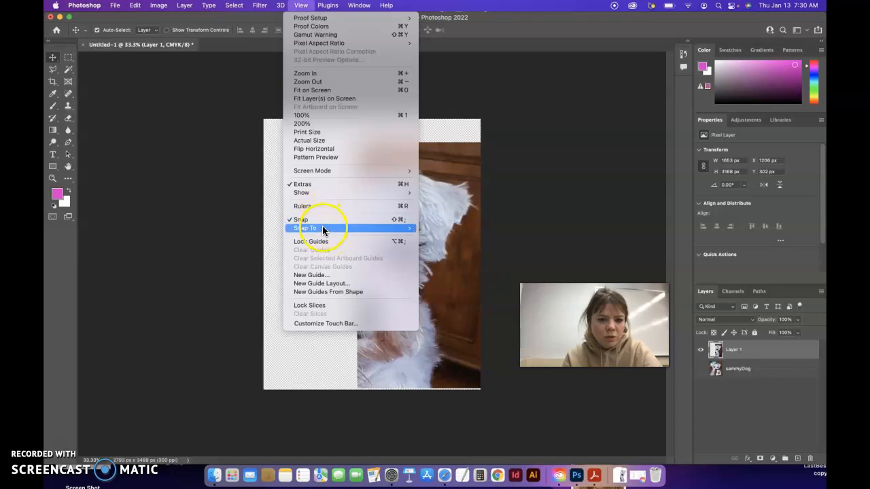
mouse_move(320, 193)
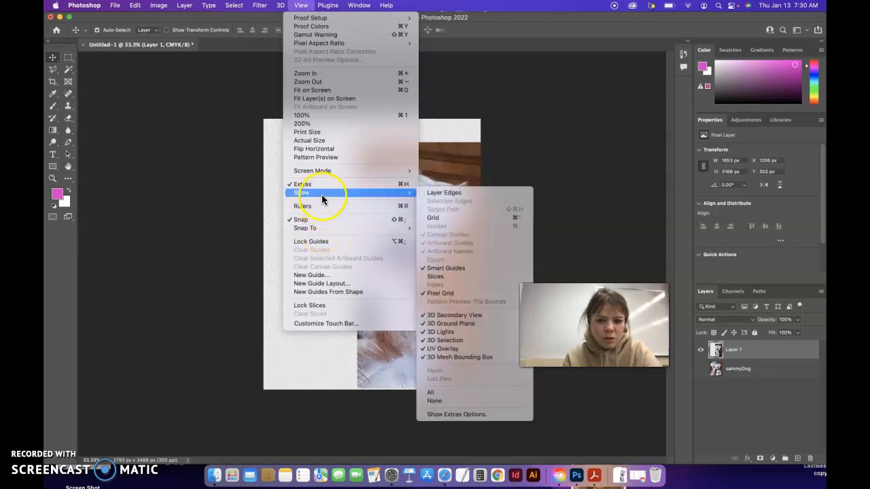
click(445, 218)
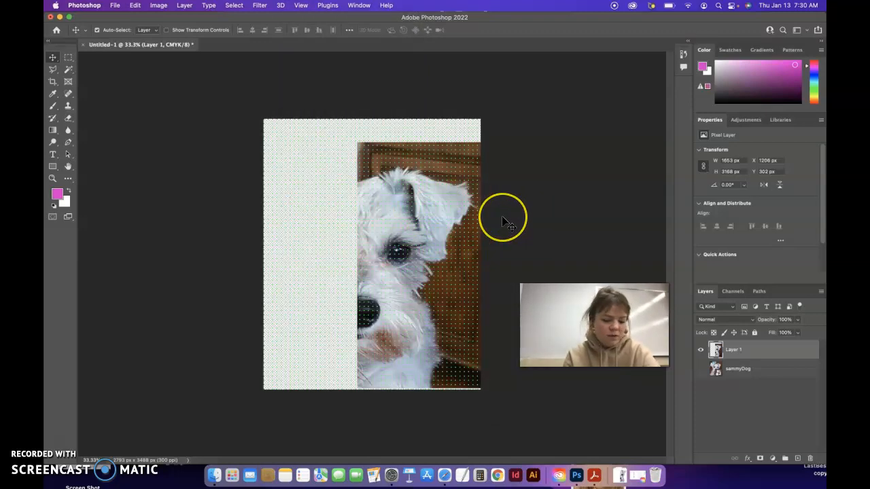
Move the half-face layer slightly to X 1204 px so that its inner edge lines up with the grid
key(super+1)
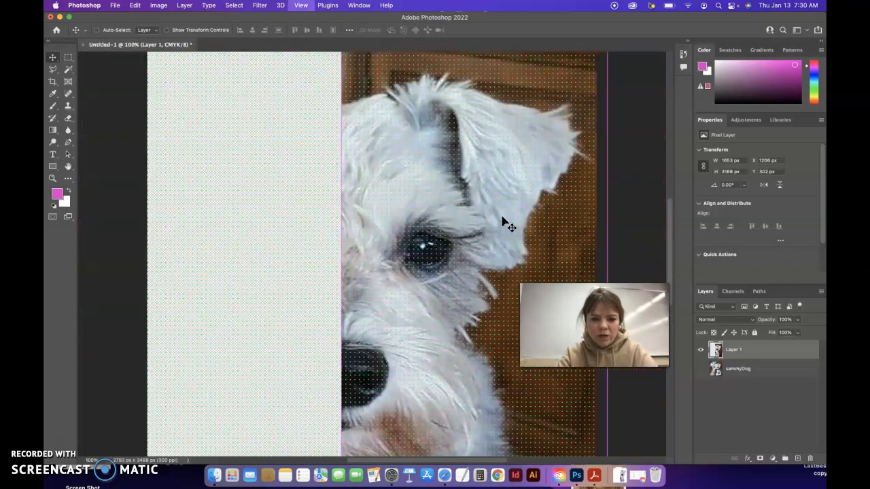
key(super+minus)
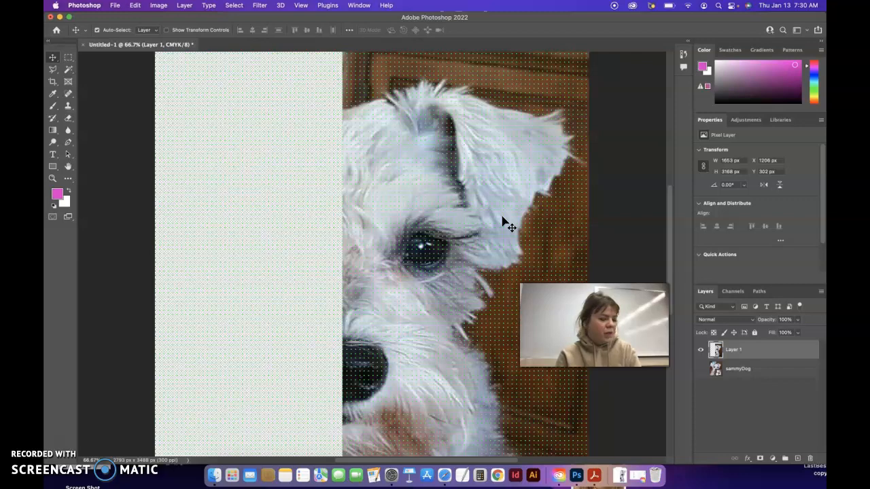
key(super+plus)
key(super+plus)
key(super+plus)
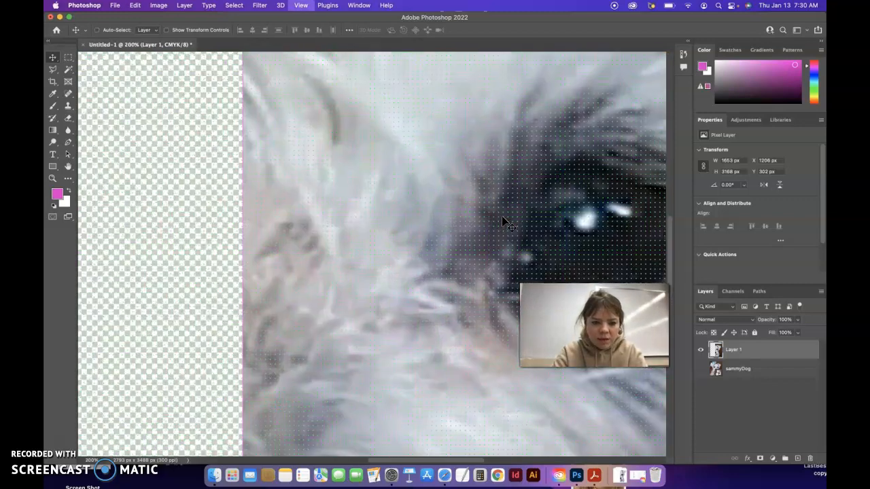
key(super+plus)
key(super+plus)
key(super+plus)
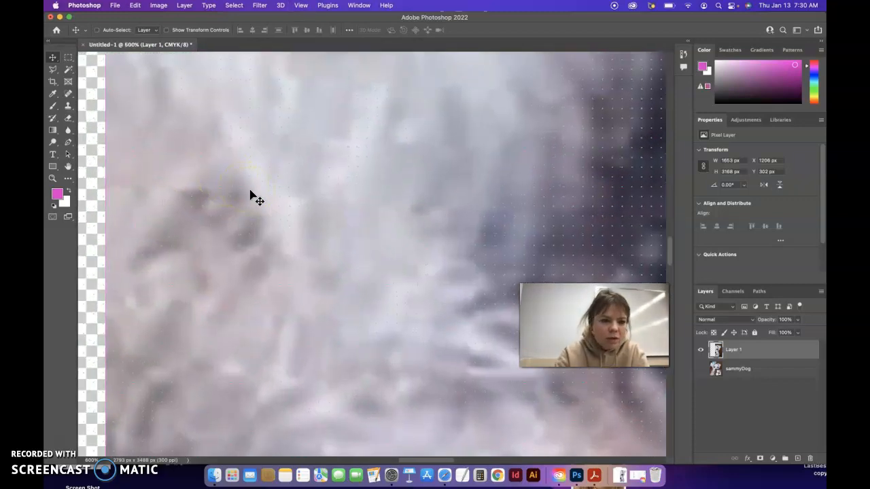
drag(170, 252, 372, 256)
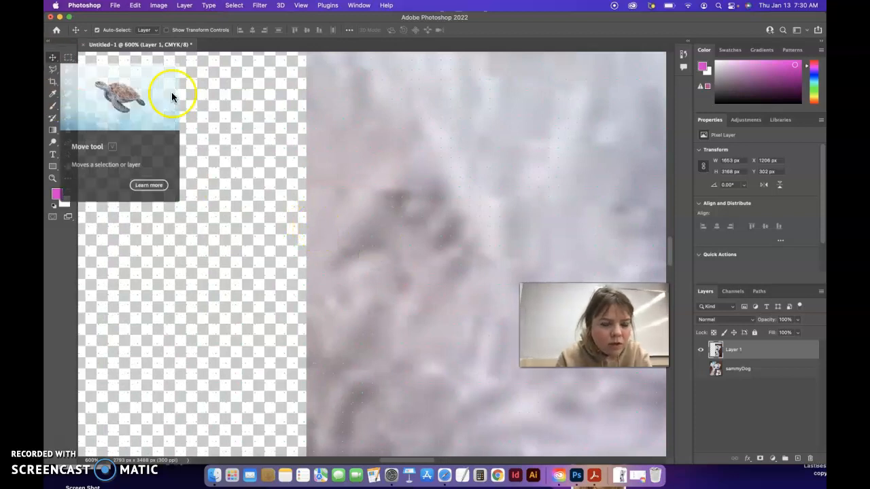
drag(350, 335, 349, 324)
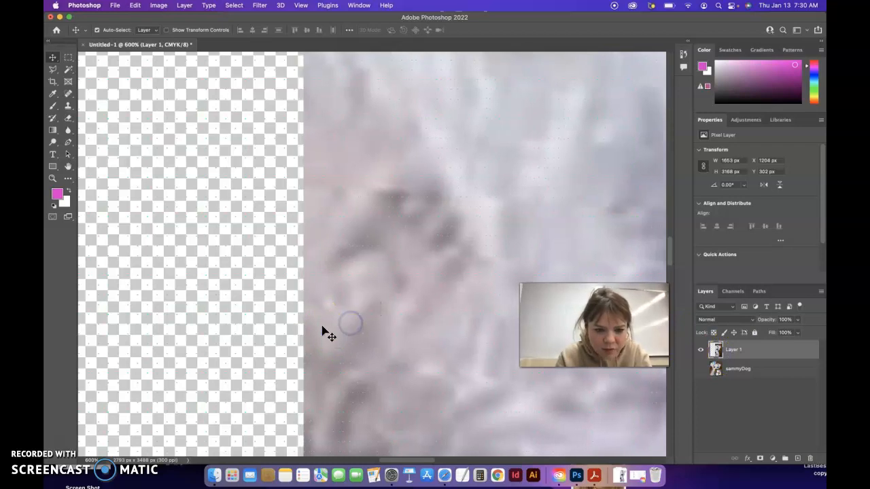
Examine the grid points at 200% over the dog's eye, forehead, ear and the photo's upper edge
key(super+0)
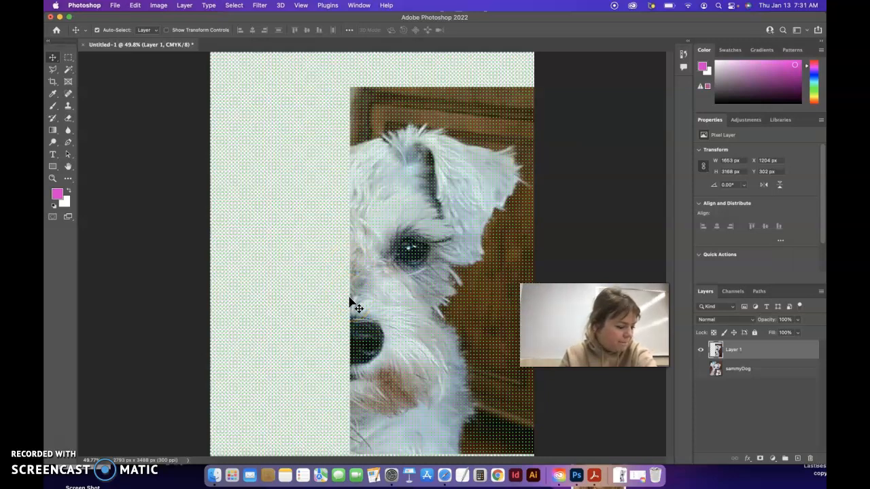
click(391, 255)
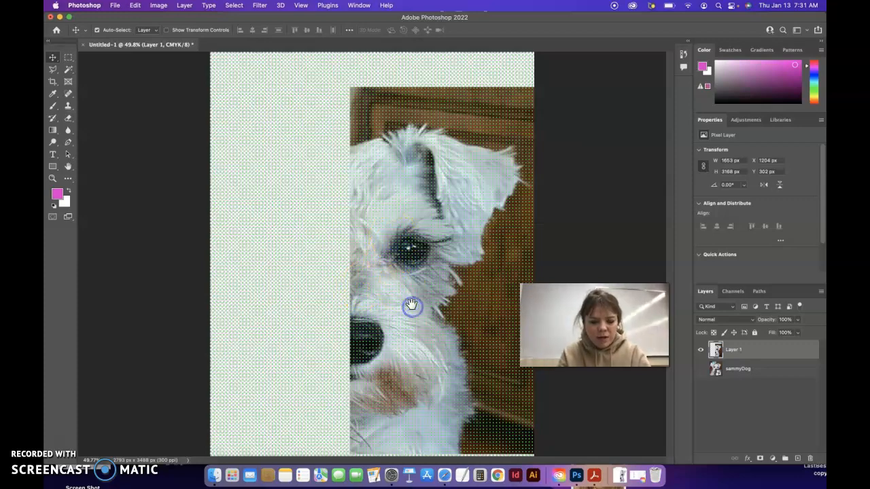
key(super+plus)
key(super+plus)
key(super+plus)
key(super+plus)
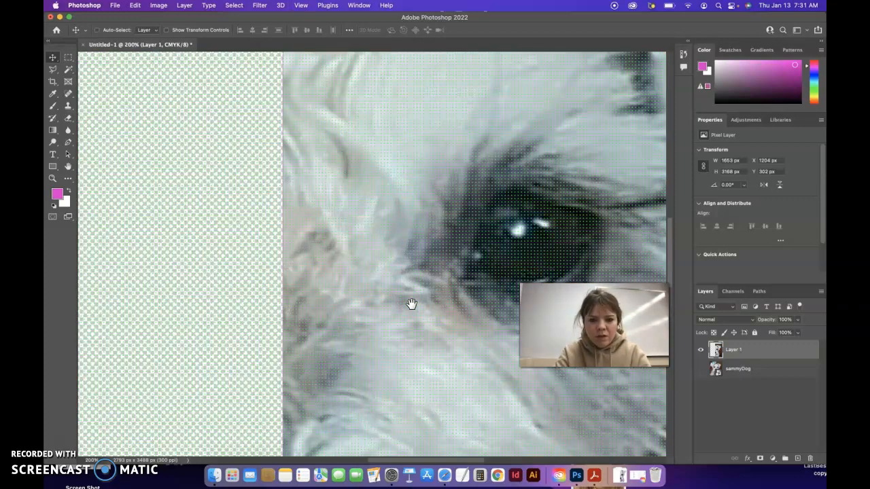
drag(372, 239, 167, 333)
drag(412, 267, 338, 304)
drag(233, 212, 348, 311)
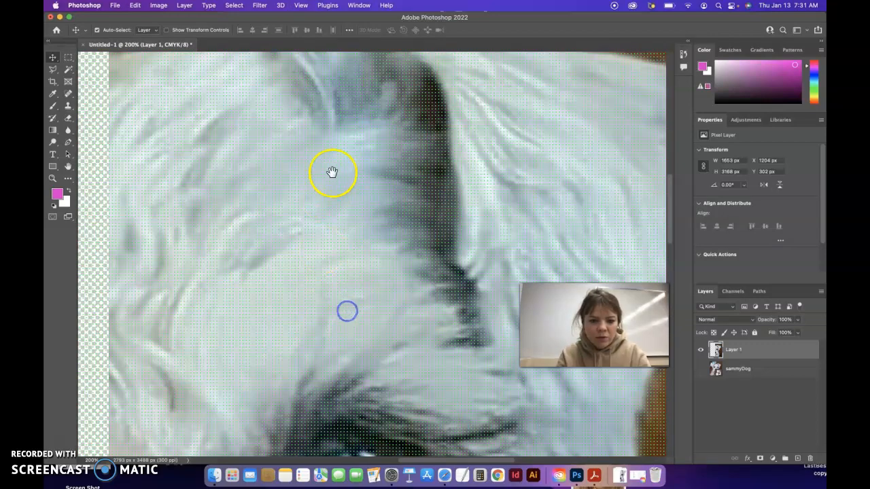
drag(501, 148, 371, 307)
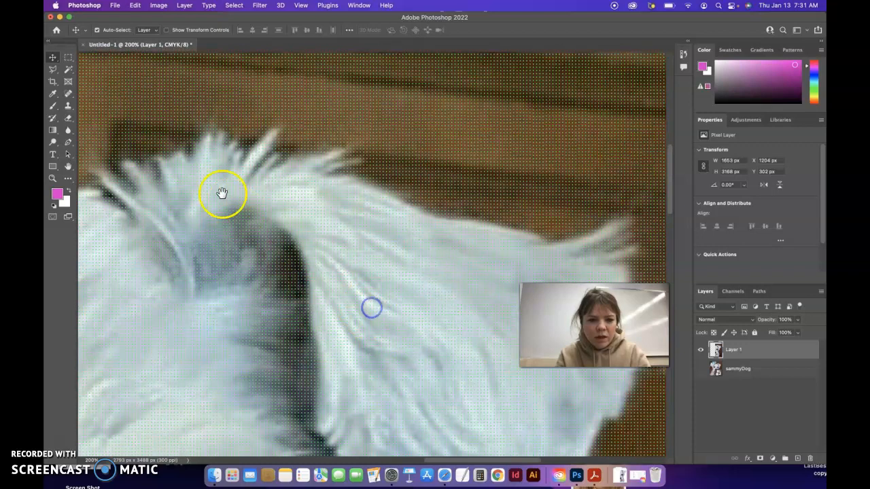
drag(223, 194, 433, 300)
drag(534, 167, 348, 286)
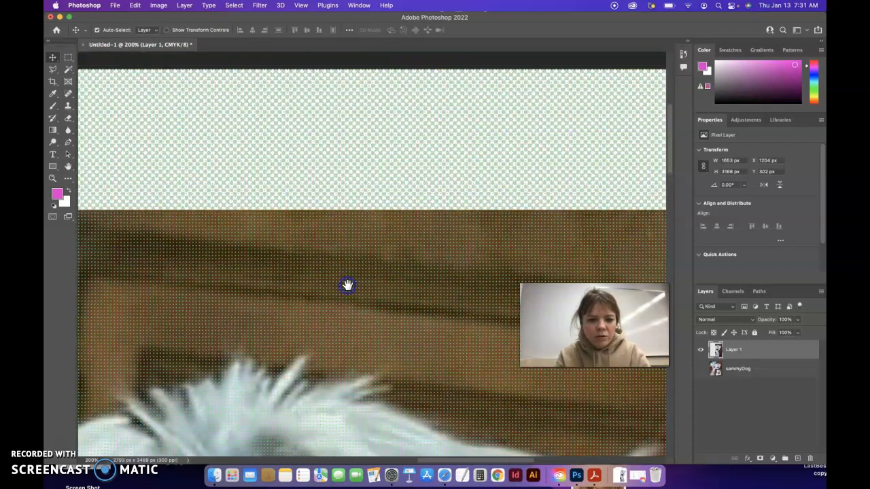
key(super+0)
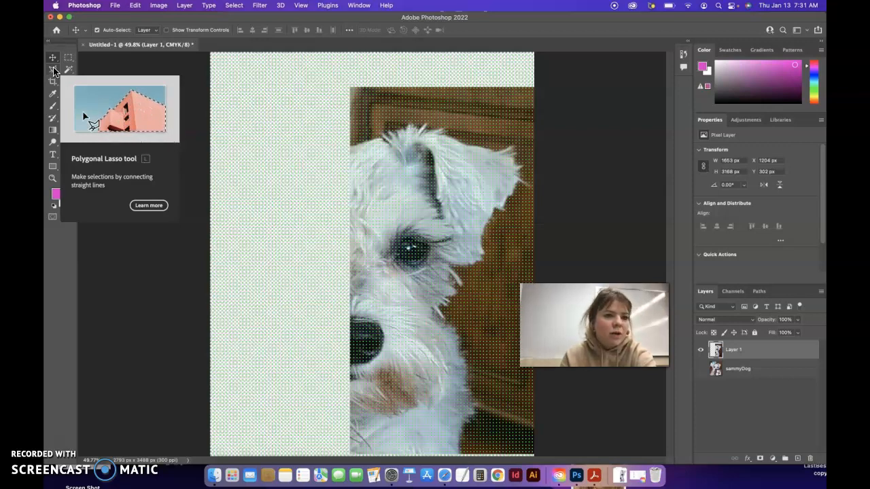
Activate the Polygonal Lasso tool with a 0 px feather and anti-aliasing off
click(53, 85)
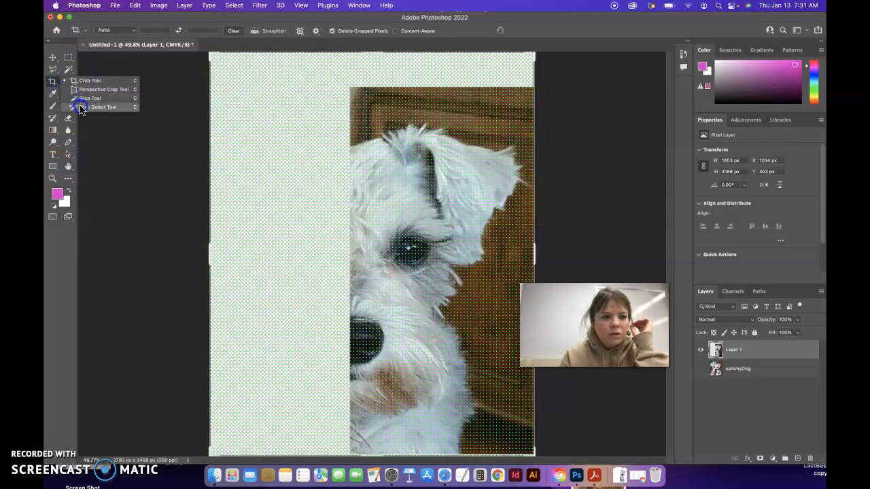
click(53, 70)
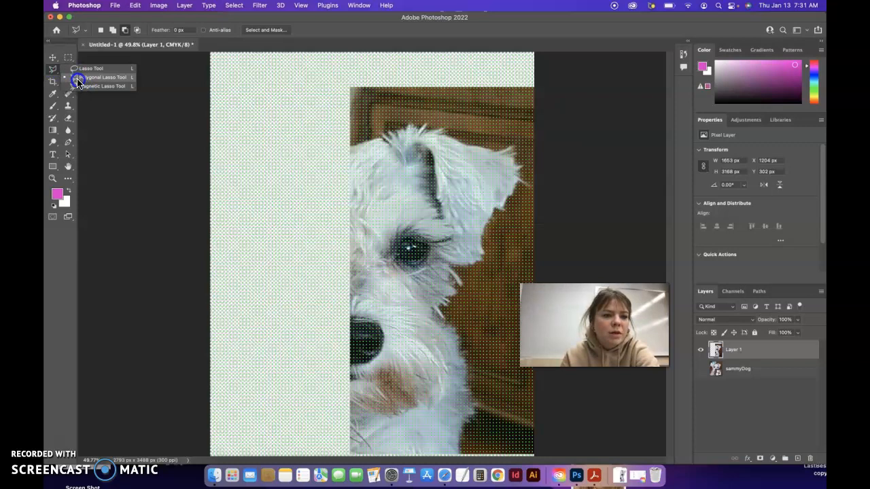
click(79, 81)
click(53, 71)
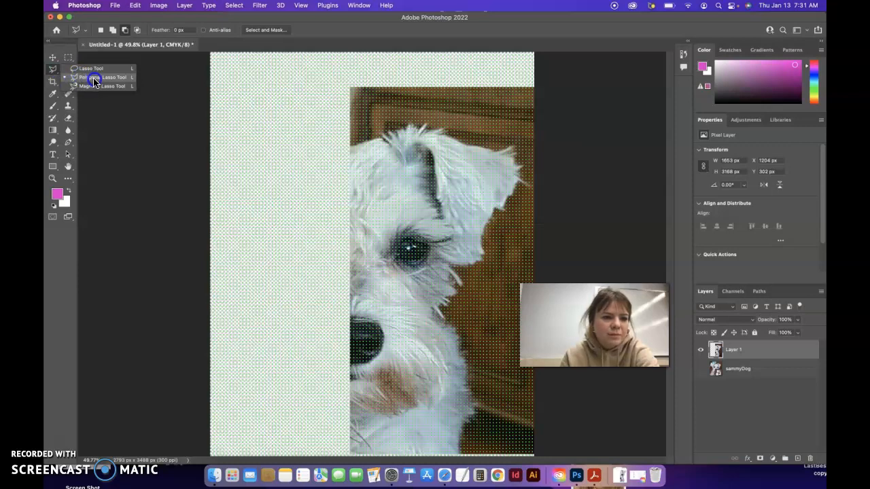
click(94, 81)
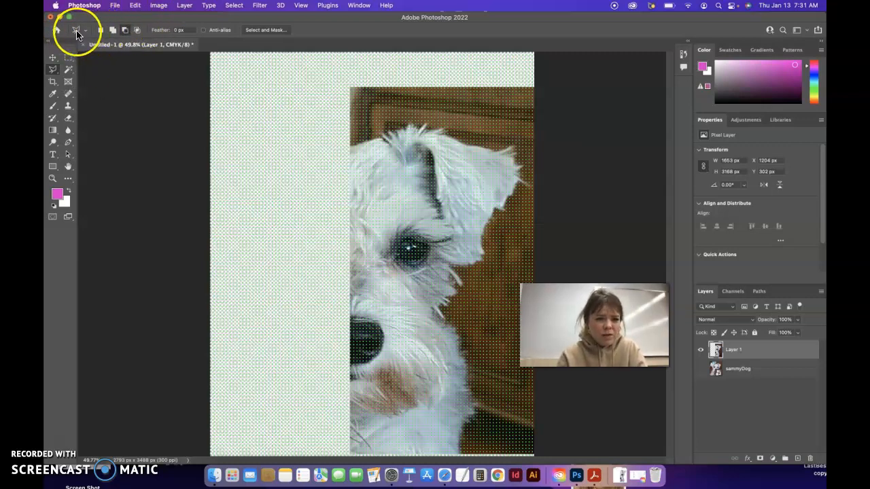
click(176, 30)
click(203, 32)
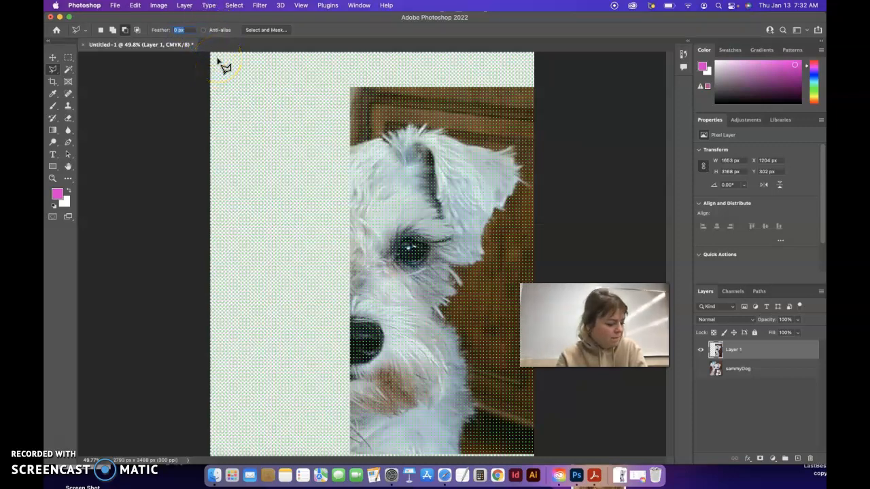
click(366, 145)
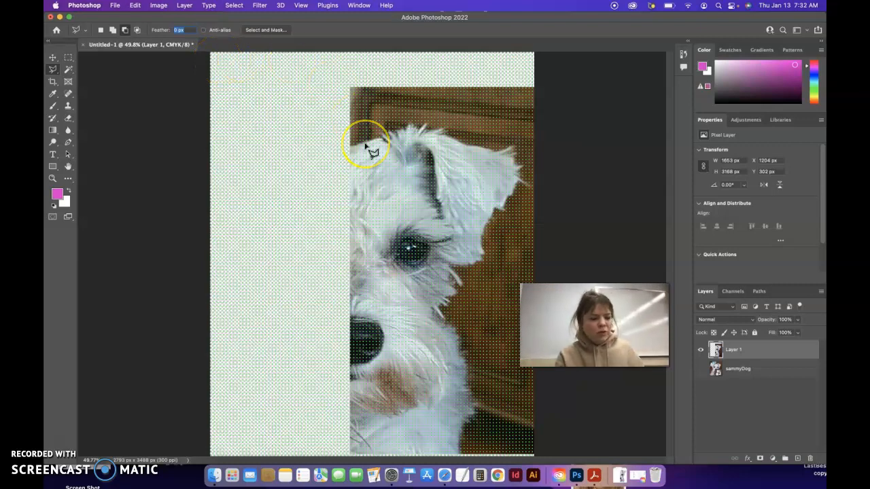
key(super+equal)
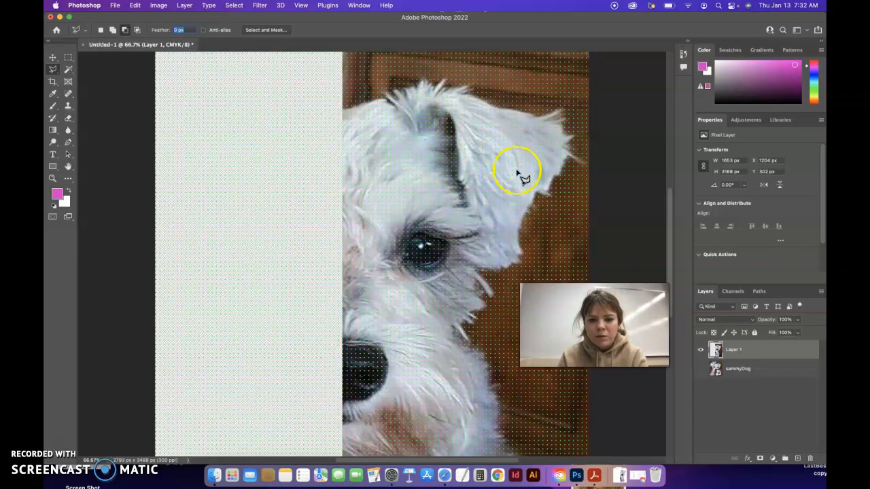
scroll(439, 258, down, 4)
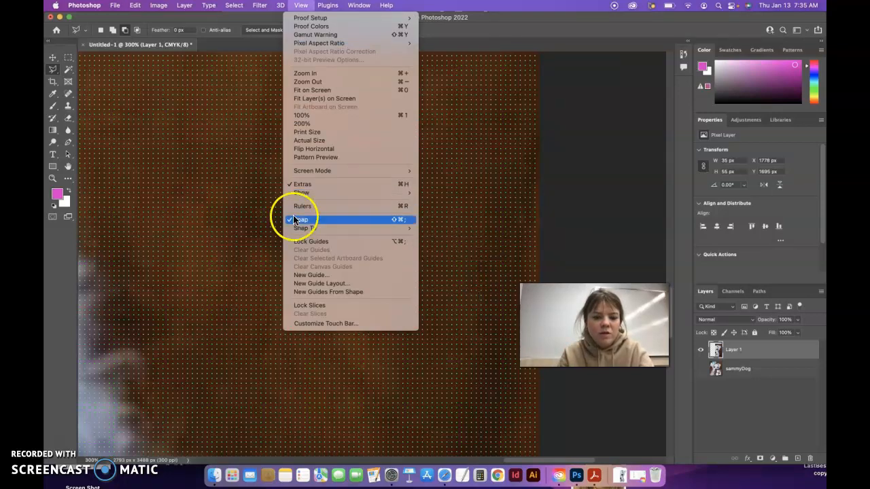
click(235, 19)
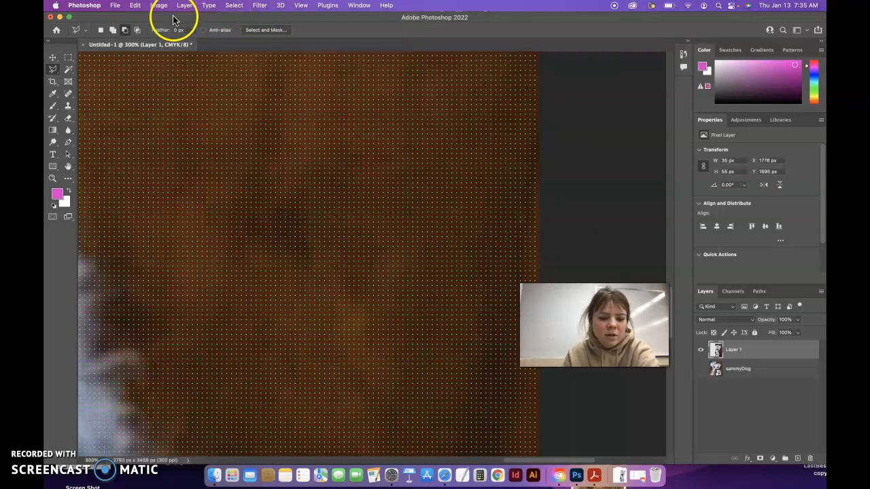
Clear the active selection on the half-face layer
key(super+0)
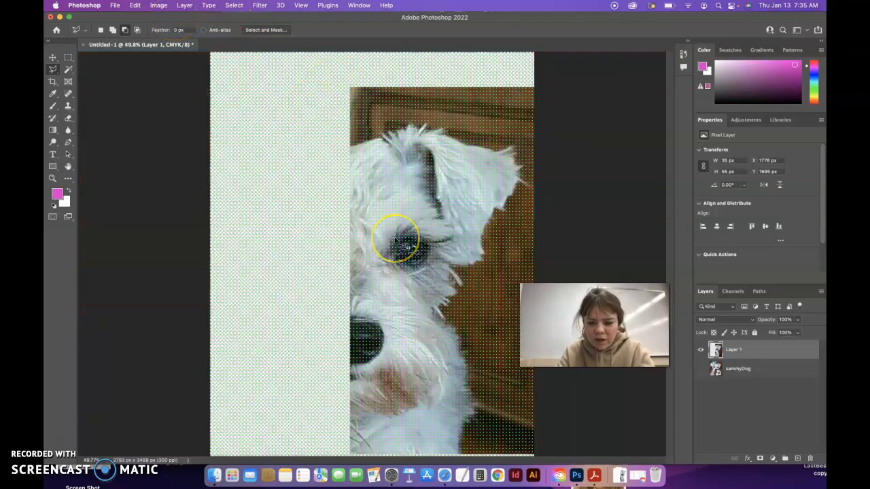
key(super+plus)
key(super+plus)
key(super+plus)
key(super+plus)
drag(526, 231, 380, 232)
key(super+d)
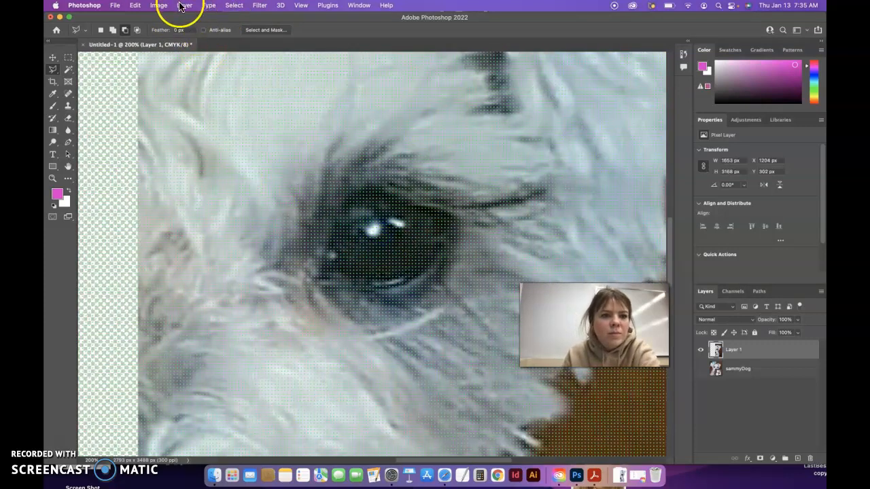
Set the document grid to a gridline every 10 pixels in the preferences
click(135, 6)
mouse_move(99, 8)
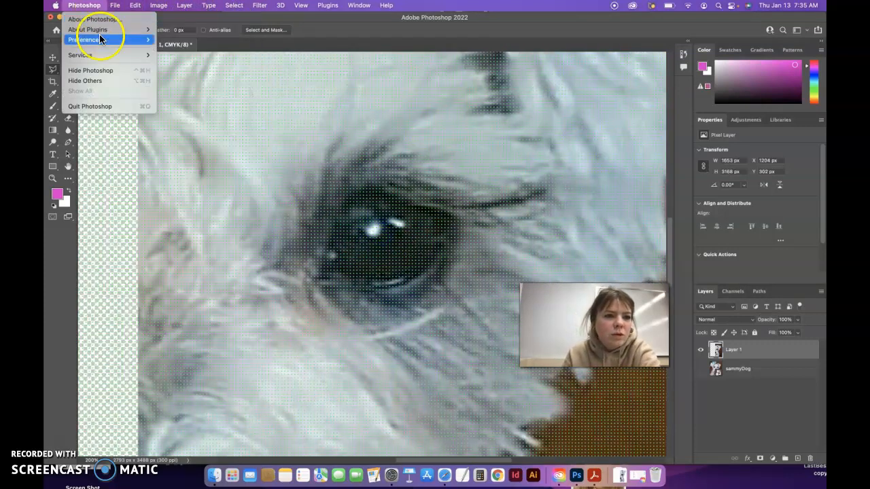
mouse_move(98, 41)
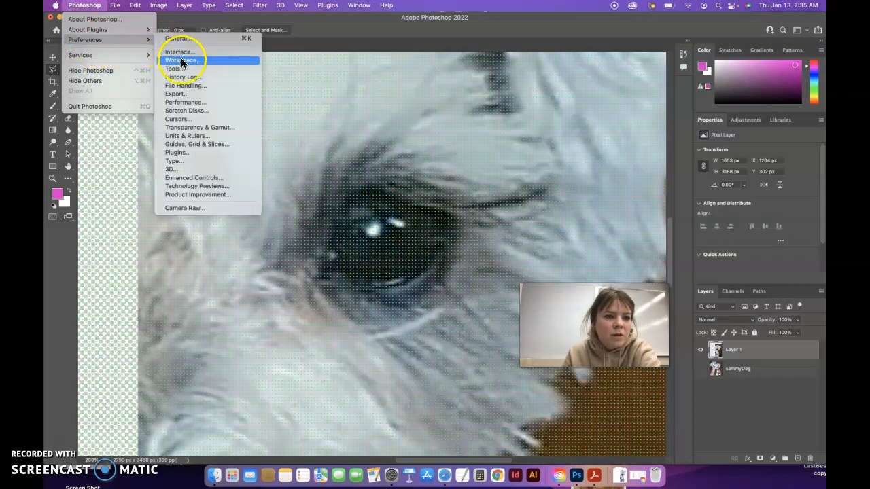
click(192, 144)
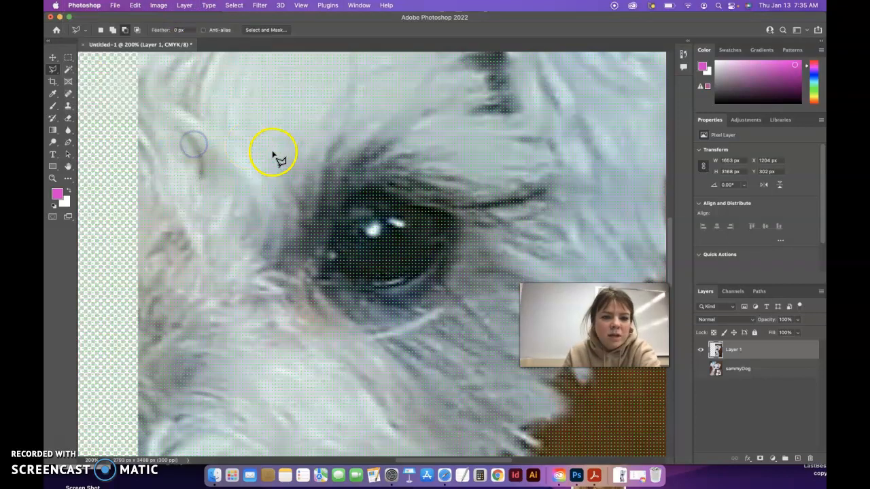
click(316, 230)
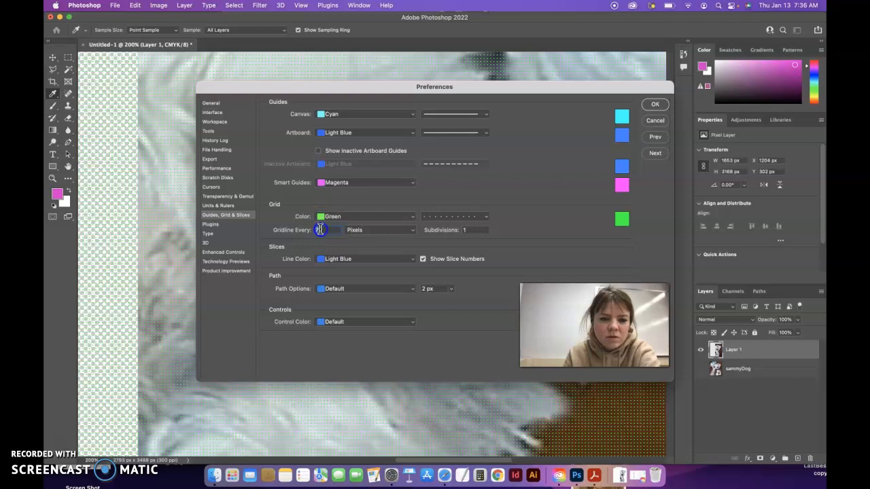
text(10)
click(655, 104)
Lasso a triangle about 59 by 59 px inside the dog's pupil, fill it with the Average blur, and deselect it
key(l)
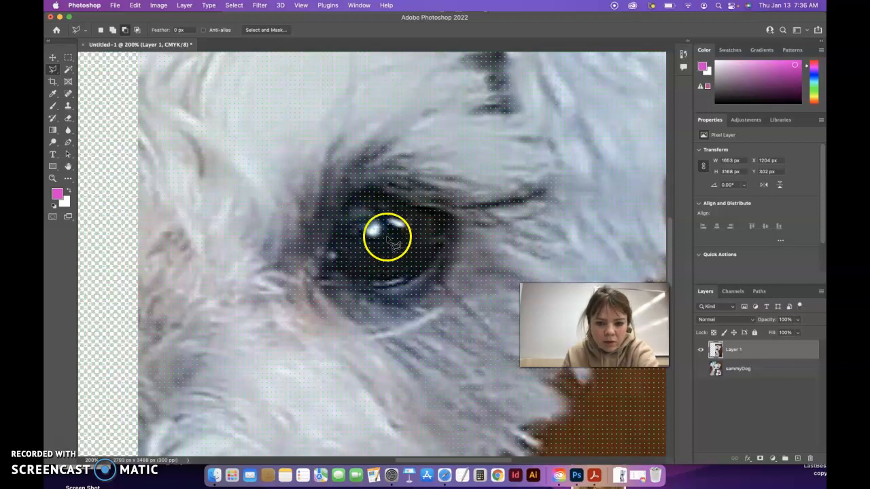
mouse_move(388, 234)
mouse_down()
mouse_move(390, 267)
mouse_move(421, 265)
mouse_move(389, 236)
mouse_up()
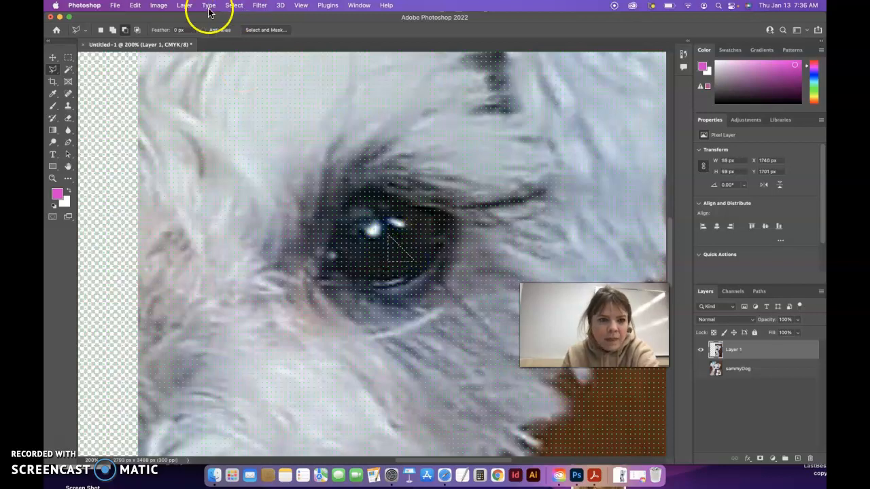
click(258, 6)
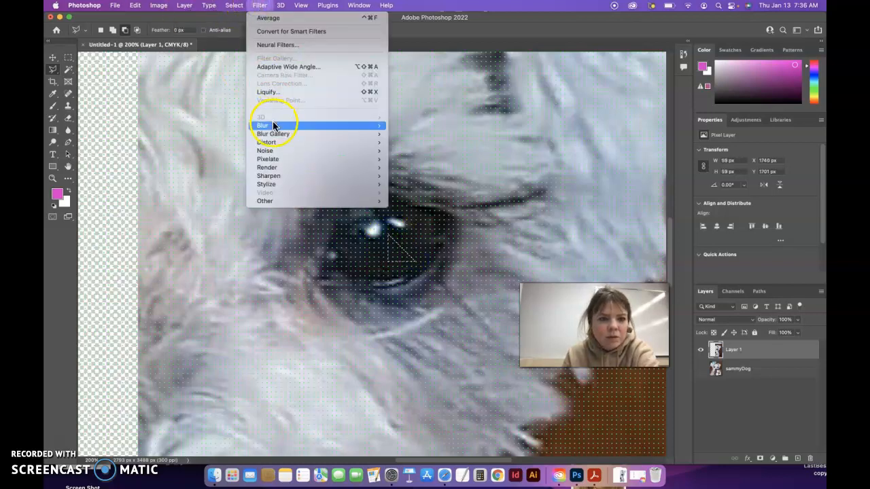
mouse_move(272, 126)
click(413, 126)
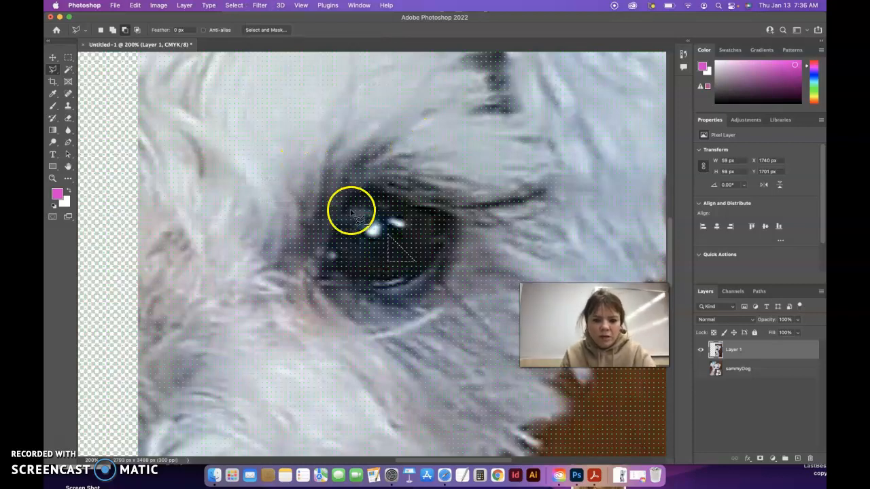
click(392, 234)
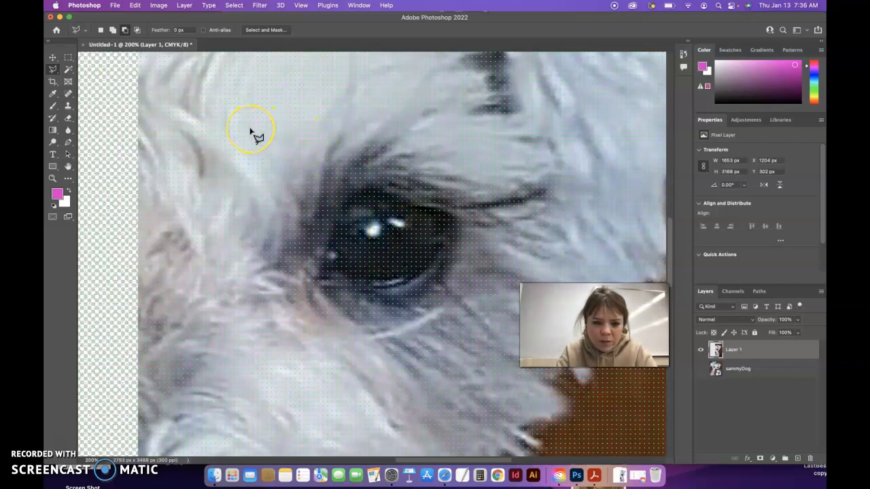
Lasso a triangle about 240 by 239 px on the forehead above the eye, apply the Average blur, and deselect it
key(super+minus)
click(305, 162)
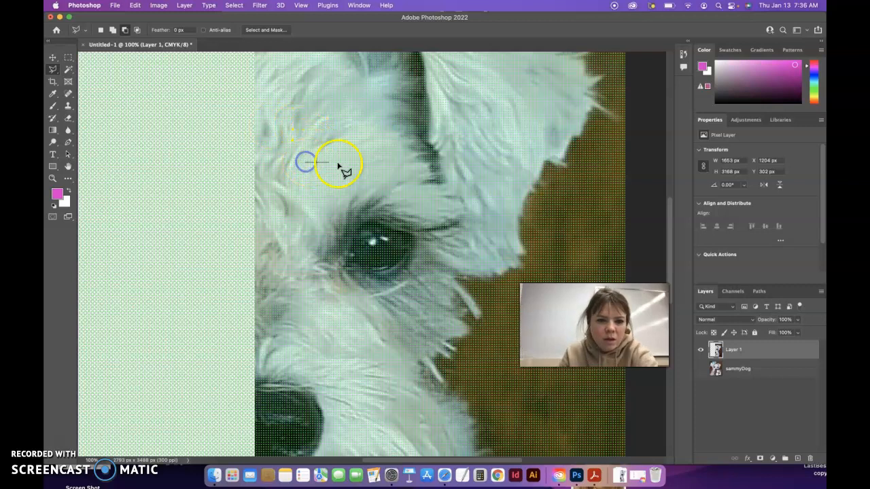
click(357, 164)
click(326, 218)
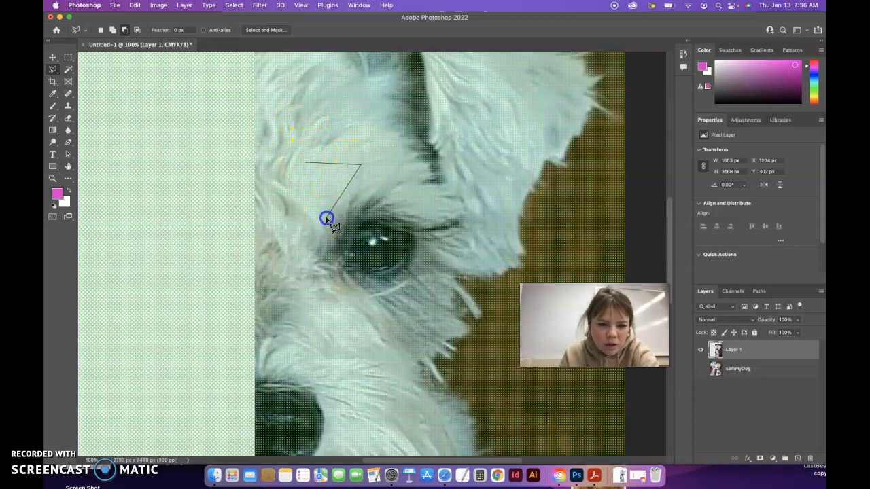
click(307, 163)
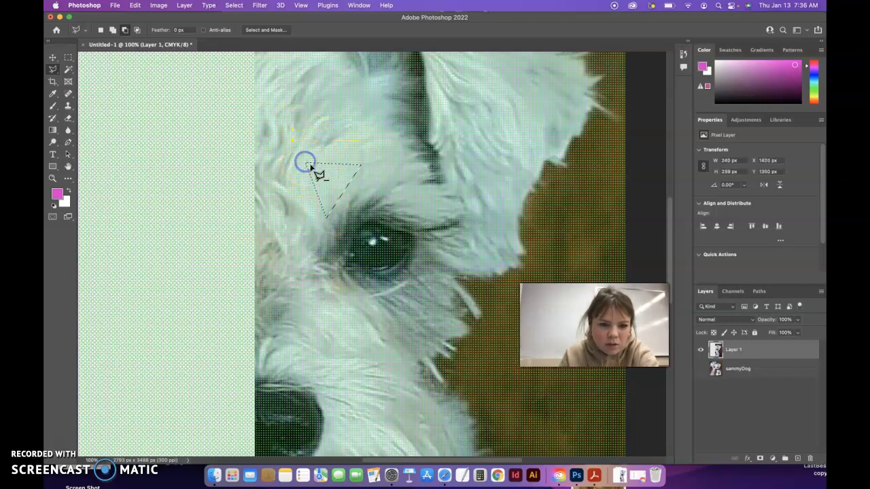
click(259, 5)
mouse_move(266, 125)
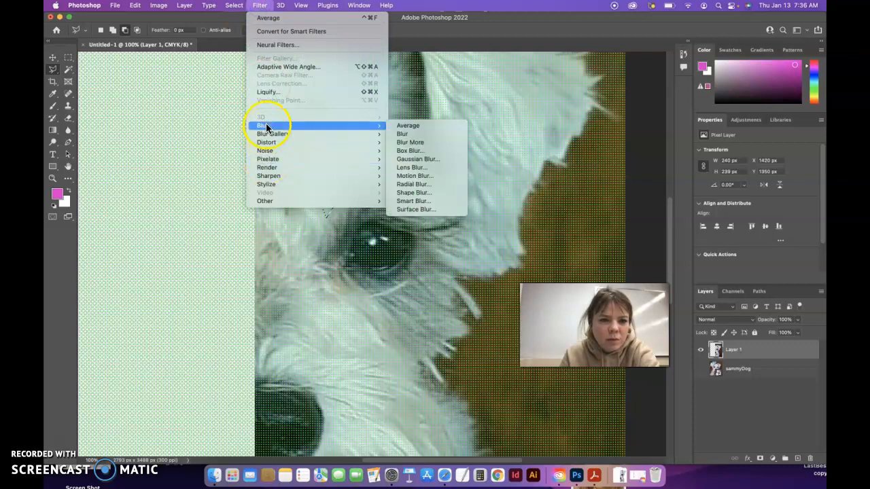
click(416, 126)
key(super+d)
Lasso a narrow triangle about 51 by 168 px at the eye's inner edge, apply the Average blur, and deselect it
mouse_move(373, 206)
mouse_down()
mouse_move(422, 225)
mouse_move(426, 253)
mouse_move(392, 267)
mouse_move(338, 162)
mouse_up()
scroll(338, 162, up, 5)
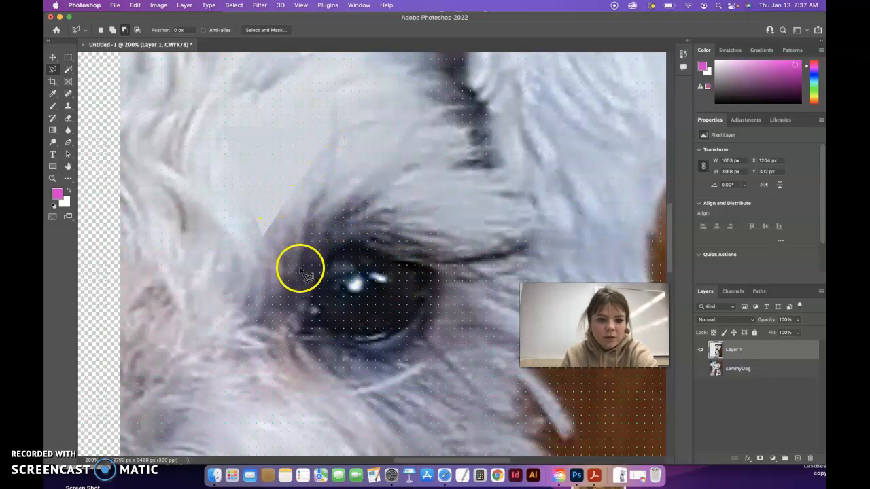
click(303, 296)
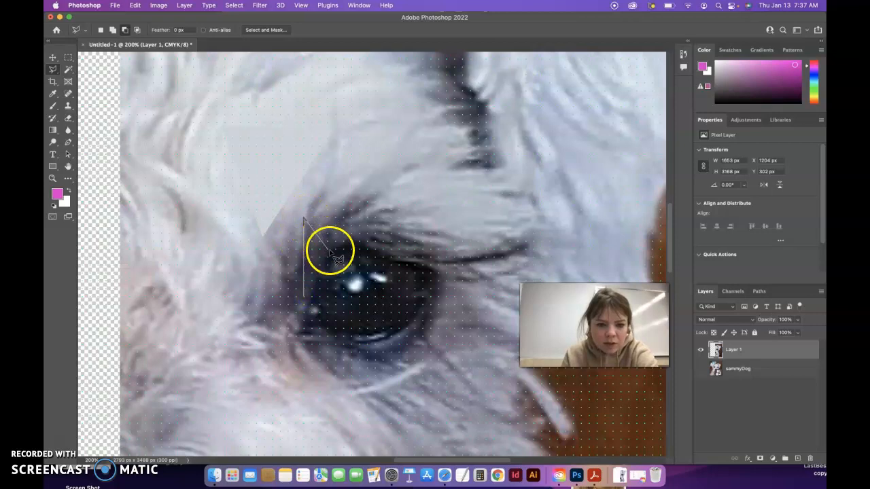
click(304, 298)
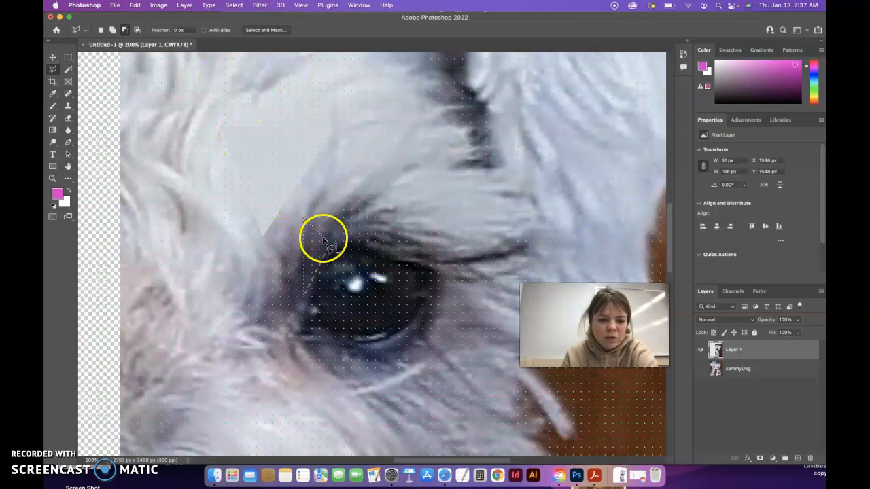
click(254, 6)
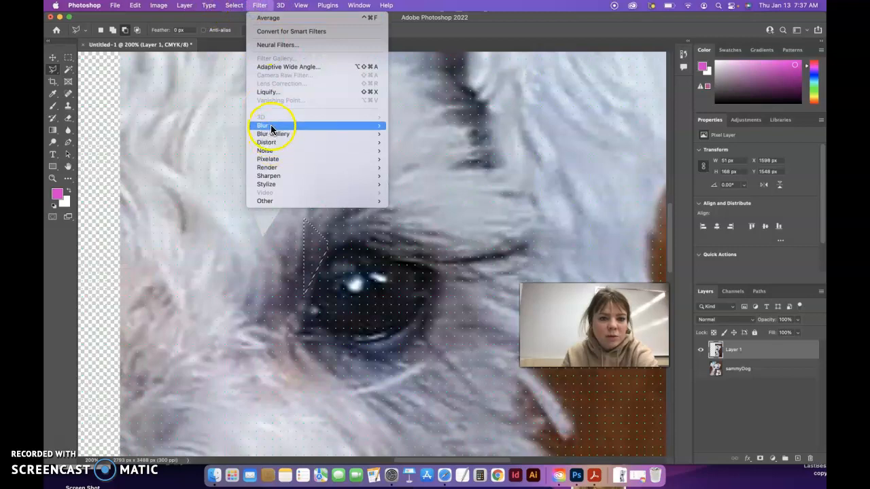
click(400, 127)
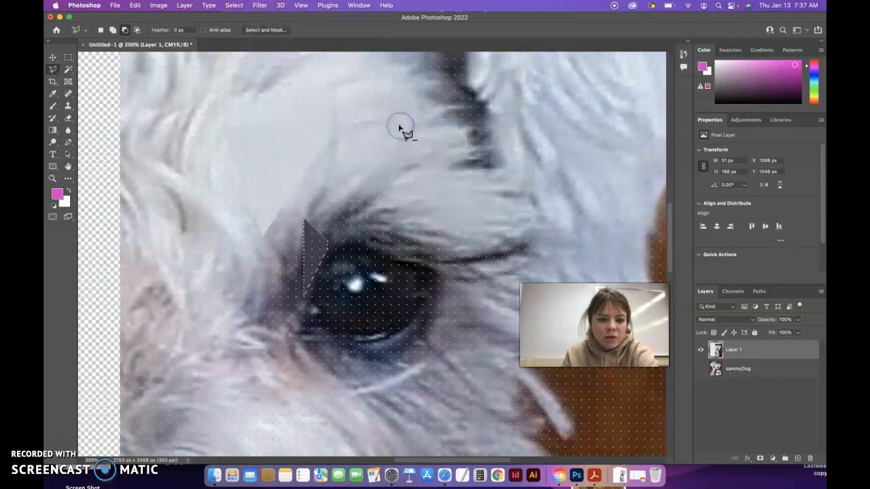
click(304, 257)
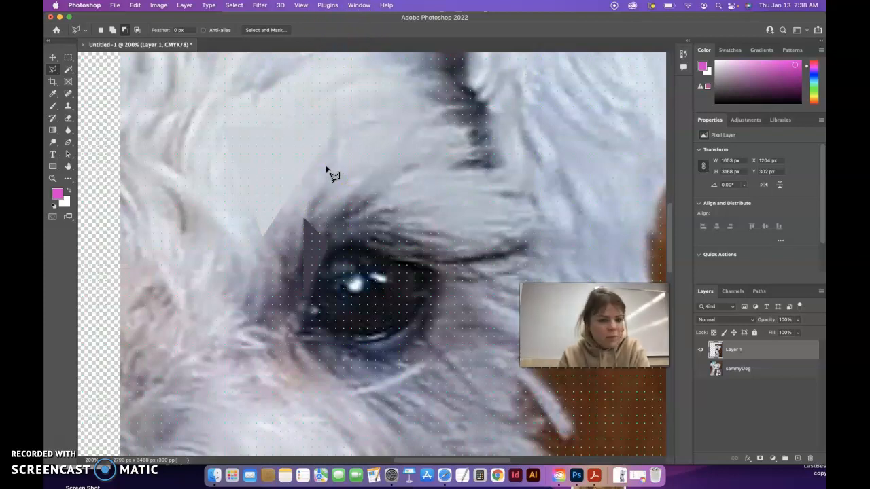
Lasso a triangle about 119 by 102 px along the upper edge of the facet beside the eye, sharing its two upper corners
click(303, 218)
click(327, 241)
click(359, 195)
click(303, 218)
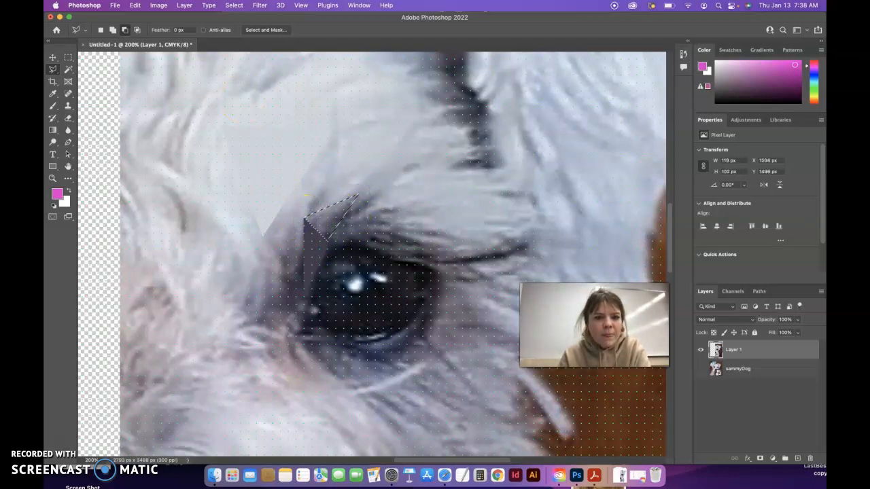
Show the Actions panel and create a new action set named Low Poly
click(360, 5)
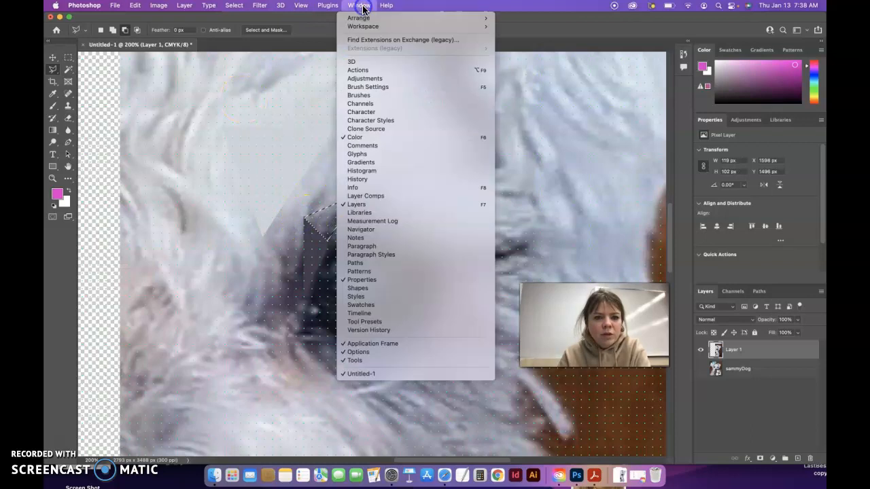
click(362, 70)
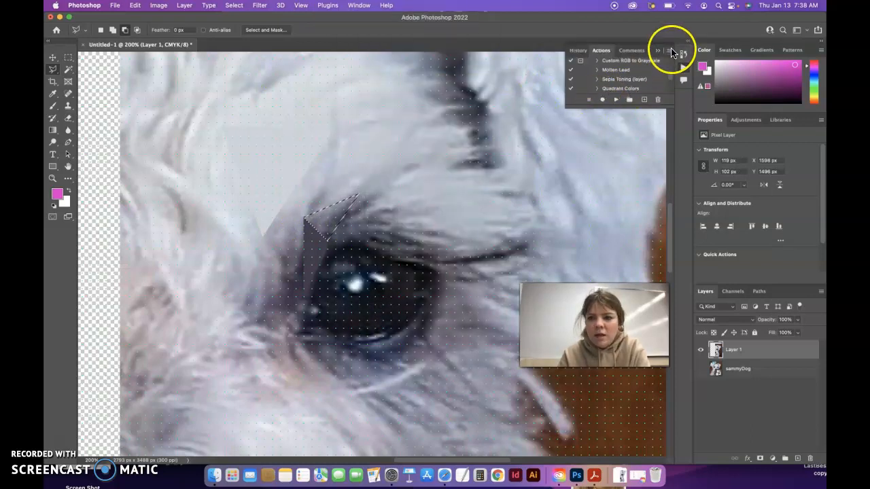
click(669, 51)
click(692, 76)
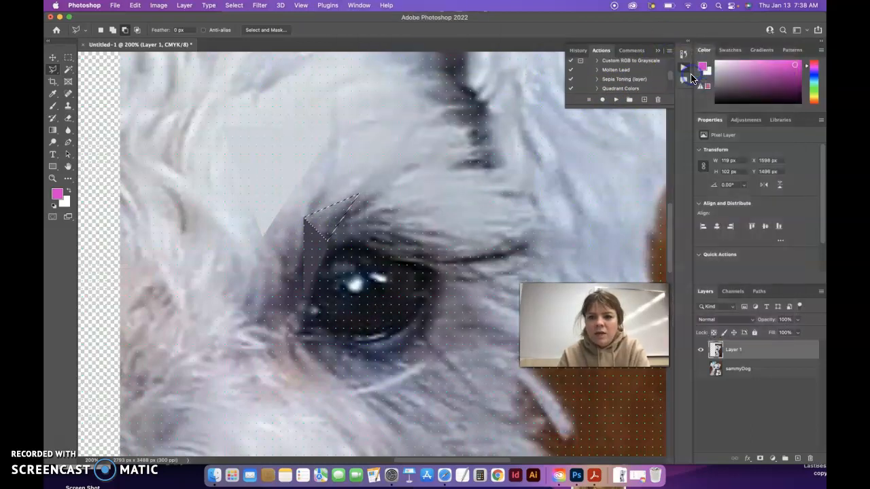
text(Low Poly)
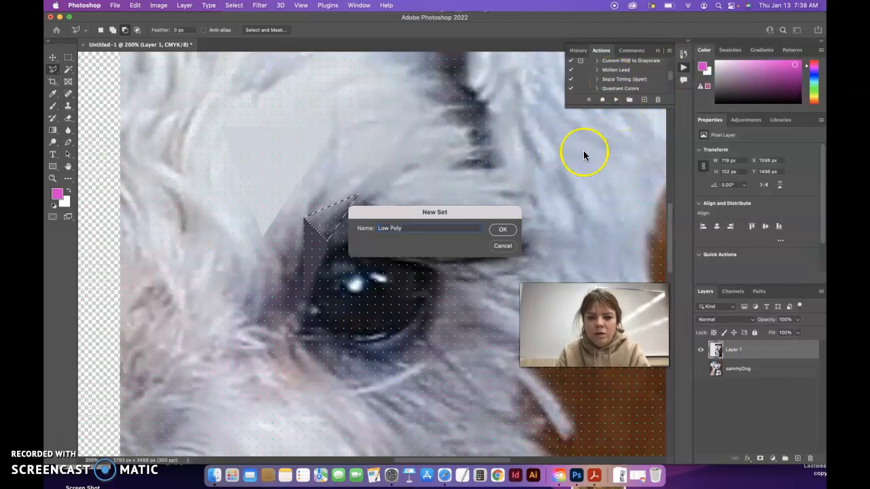
click(503, 229)
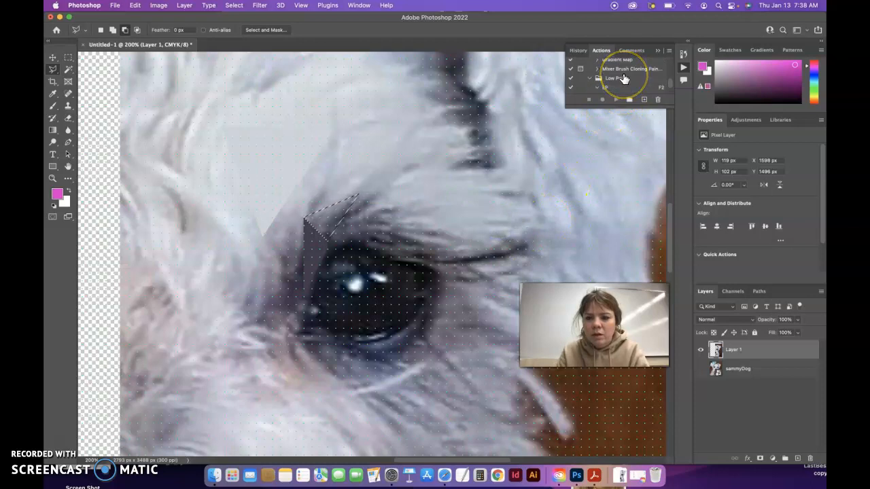
Create an action named LowPoly in the Low Poly set, assign it Shift+F2, and start recording
click(669, 51)
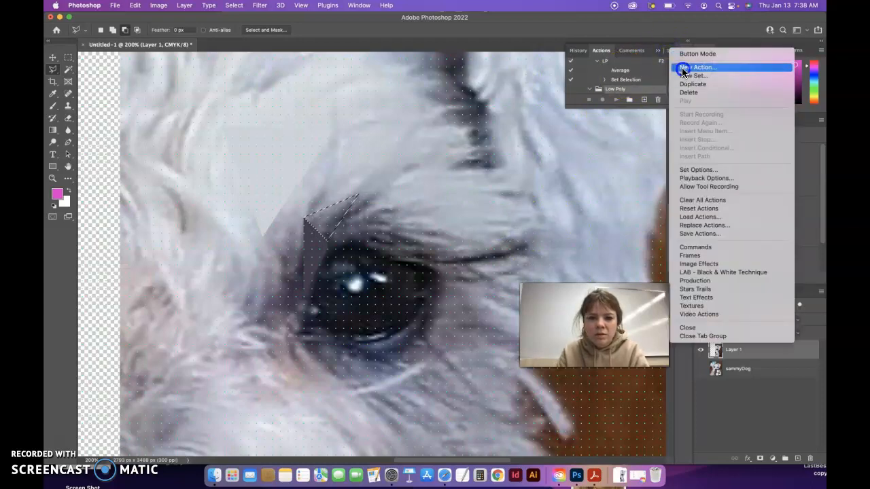
click(687, 67)
click(422, 241)
click(416, 242)
click(415, 229)
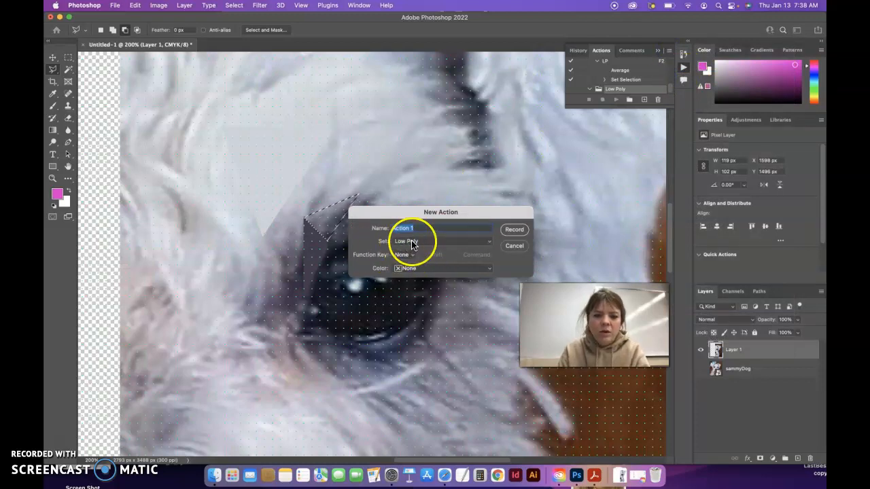
text(LowPoly)
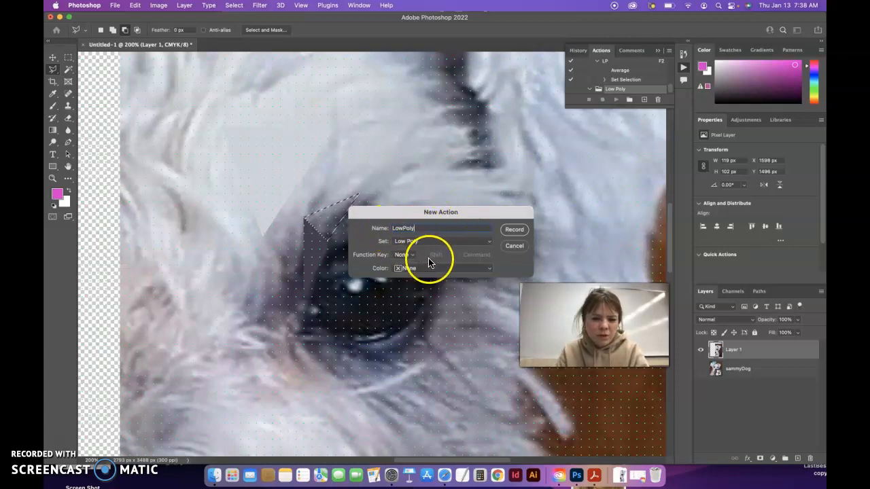
click(412, 257)
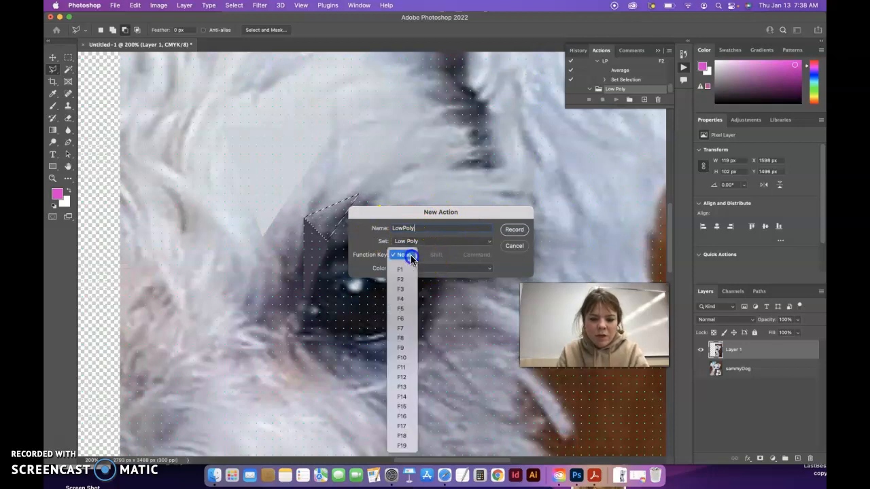
click(407, 279)
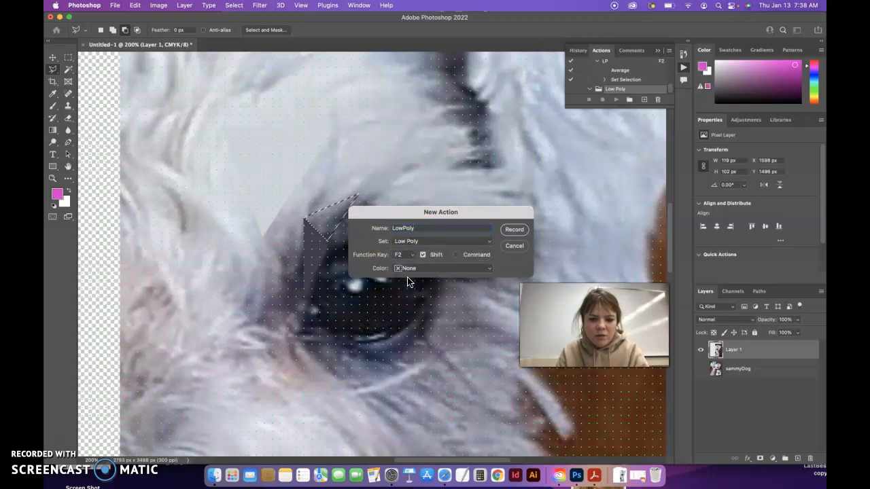
click(514, 231)
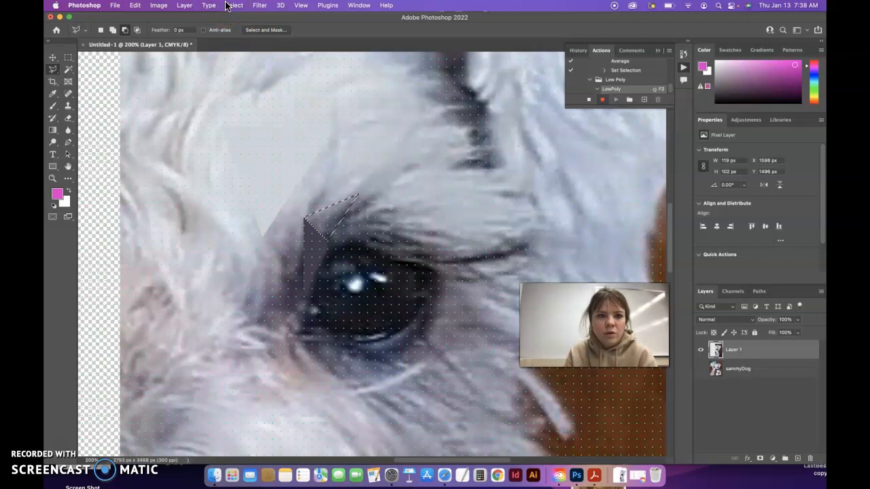
Record the Average blur on the selected triangle and its deselection in the LowPoly action, and stop recording
click(260, 6)
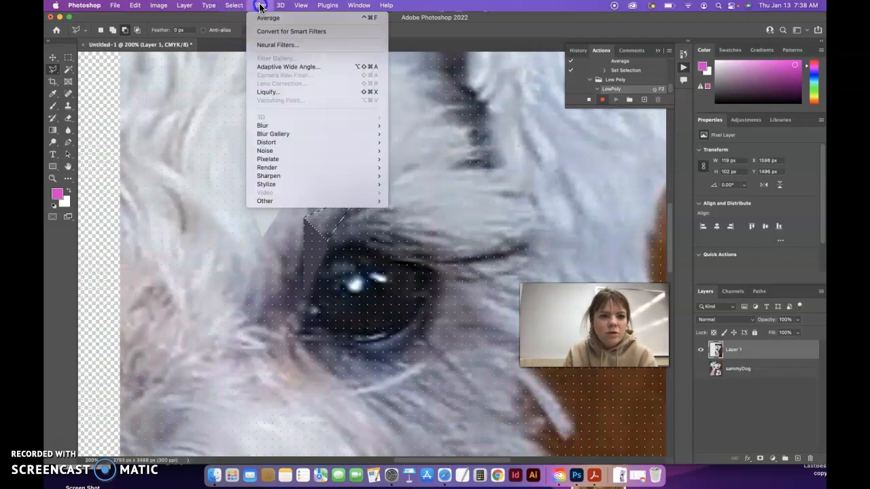
click(269, 125)
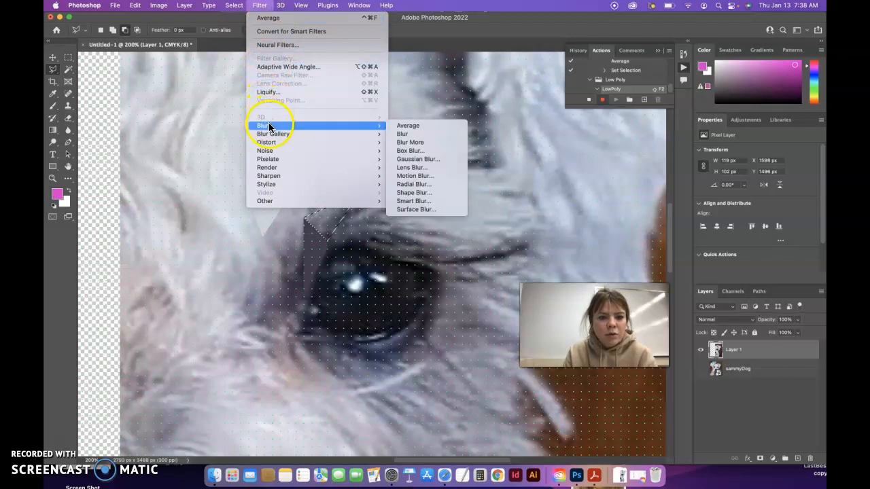
click(415, 125)
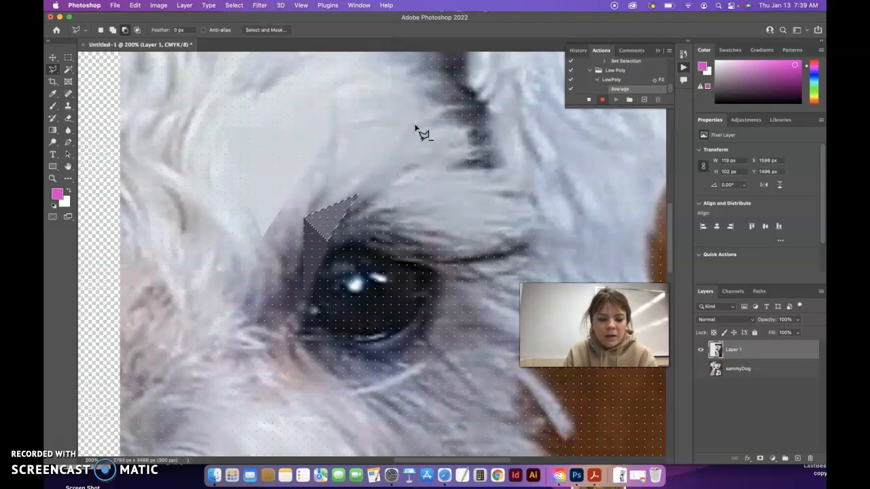
key(super+d)
click(590, 100)
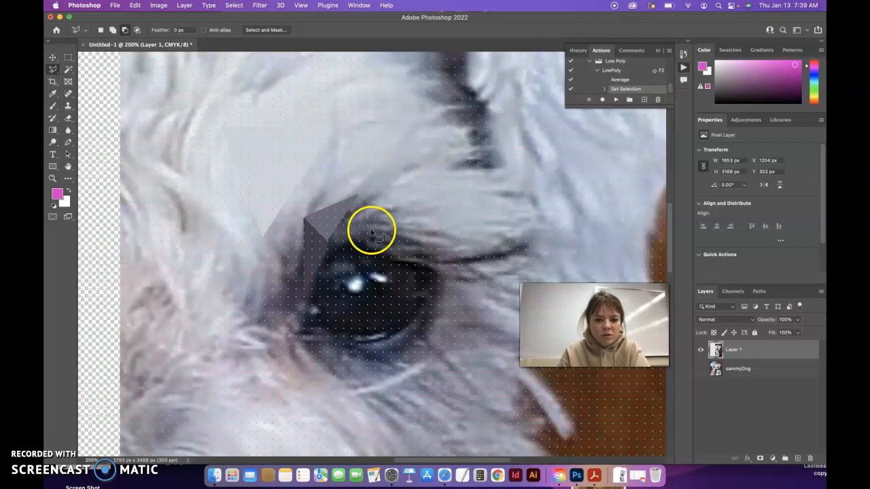
Lasso a triangle about 68 by 118 px along the lower-right edge of the upper facet beside the eye and average it with the LP action
click(327, 241)
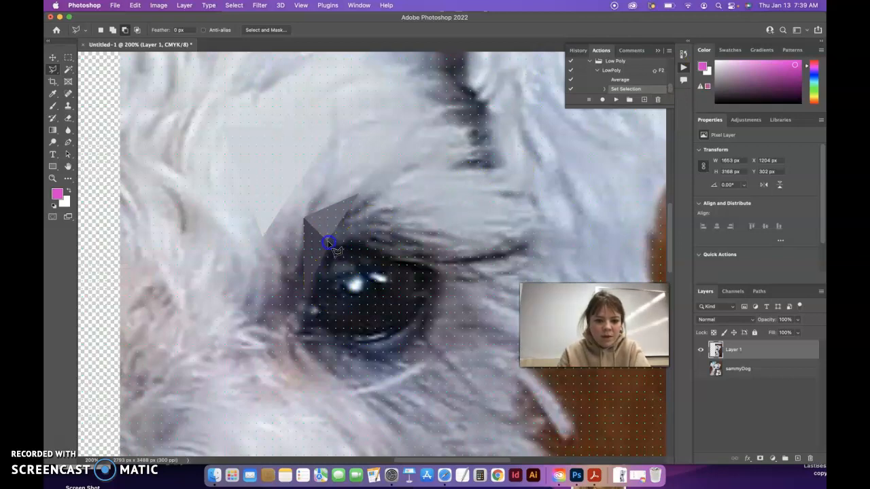
click(358, 195)
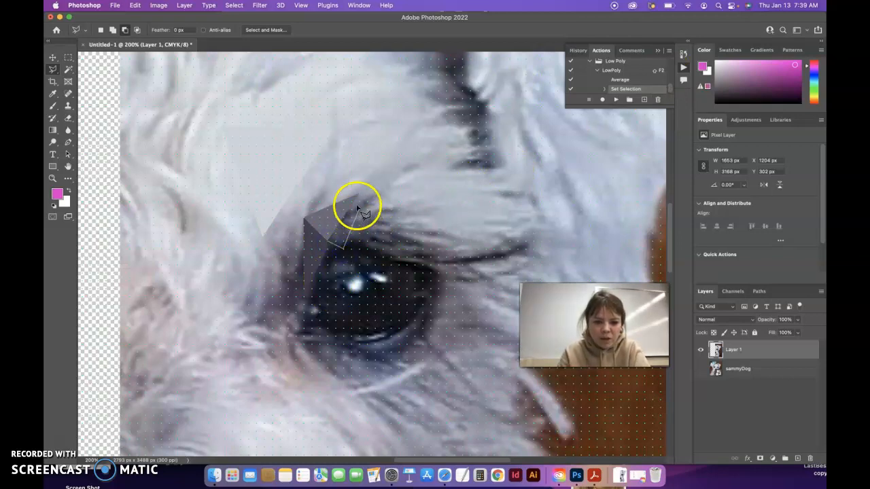
click(329, 238)
click(329, 240)
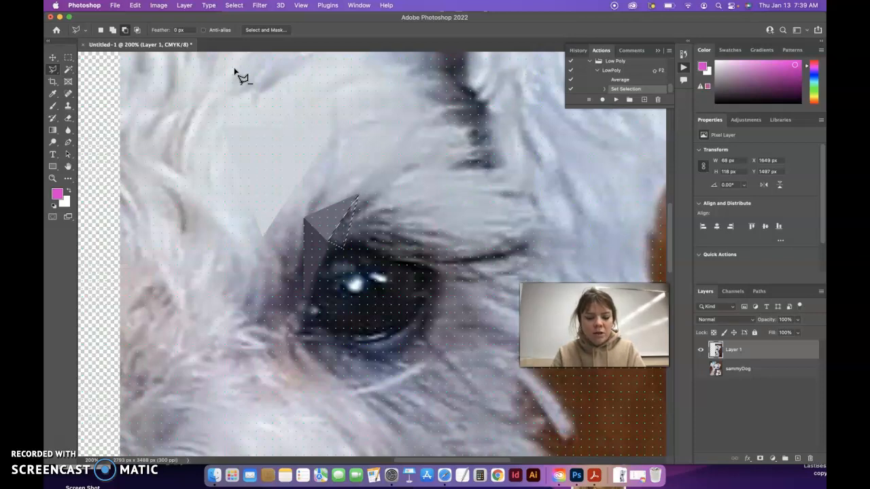
key(F2)
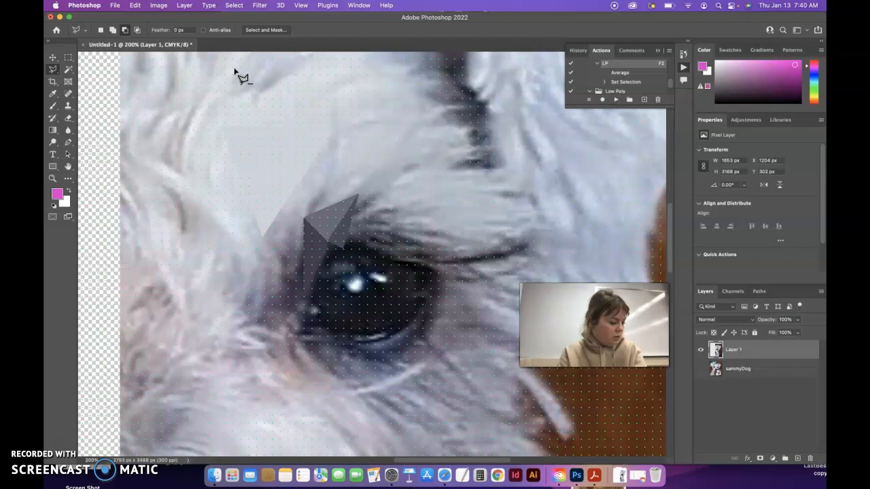
Lasso a triangle about 51 by 100 px to the right of the newest facet, sharing its top corner, and average it with the LP action
click(268, 166)
click(359, 196)
click(374, 239)
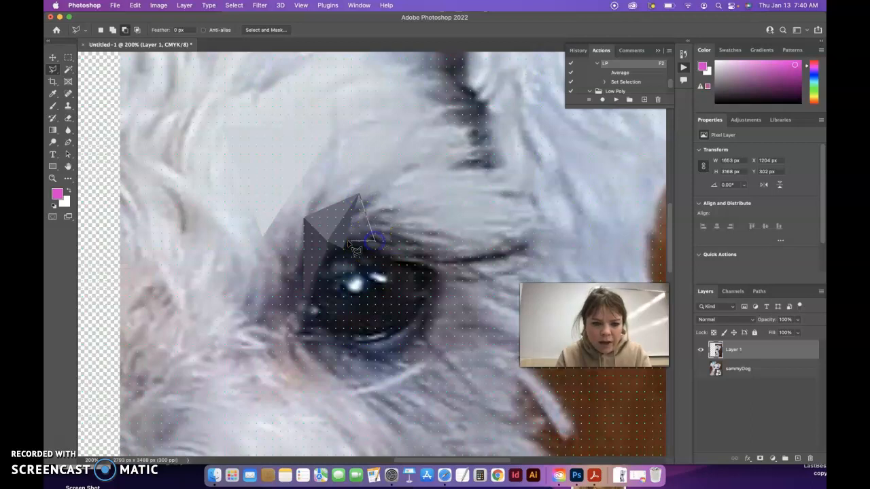
click(350, 241)
click(357, 195)
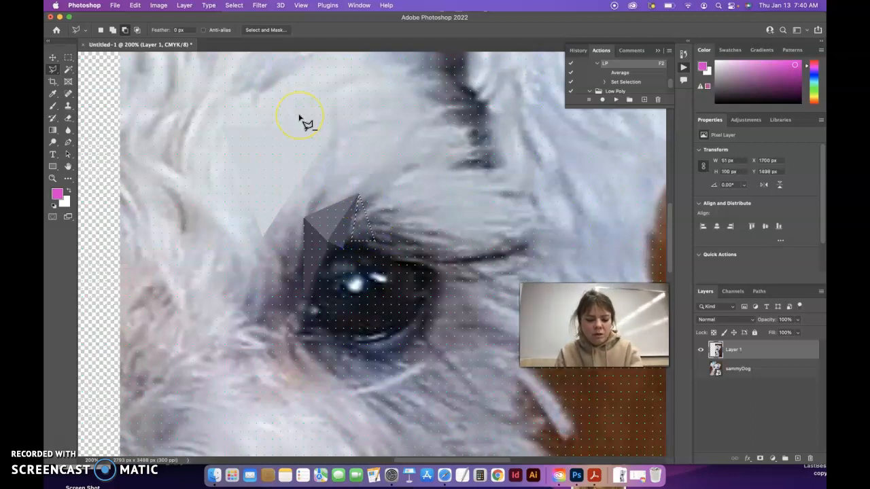
key(F2)
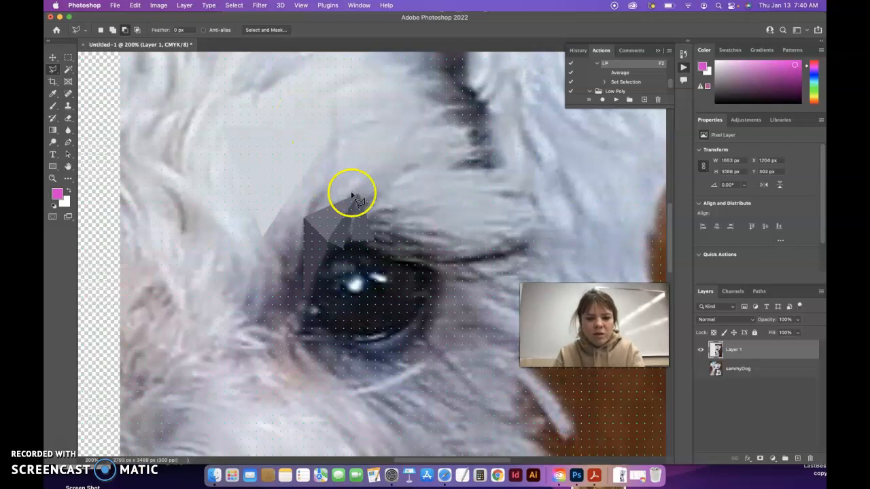
Lasso a triangle over the rightmost facet that closes the gap beside it, and average the selection with the LowPoly action
click(375, 240)
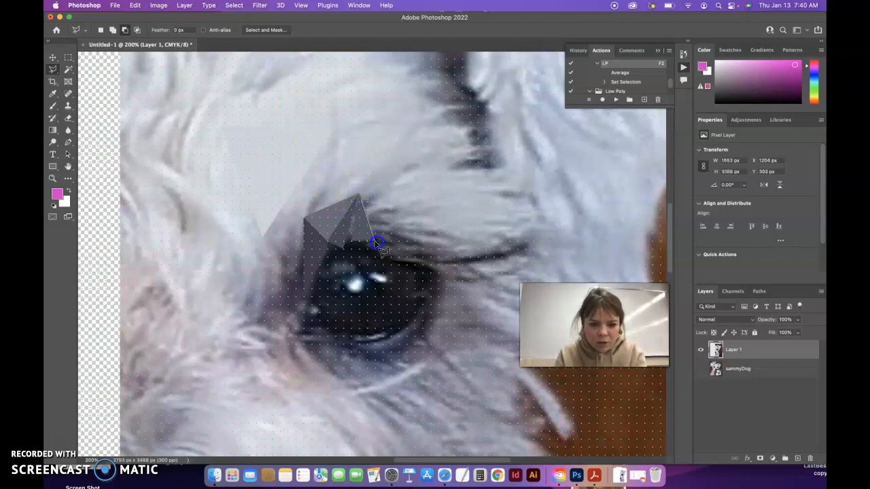
click(360, 195)
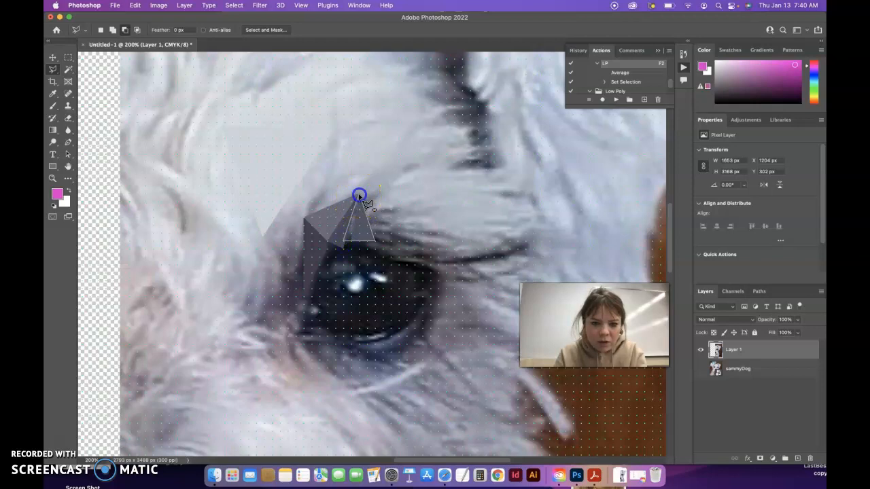
key(F2)
click(369, 217)
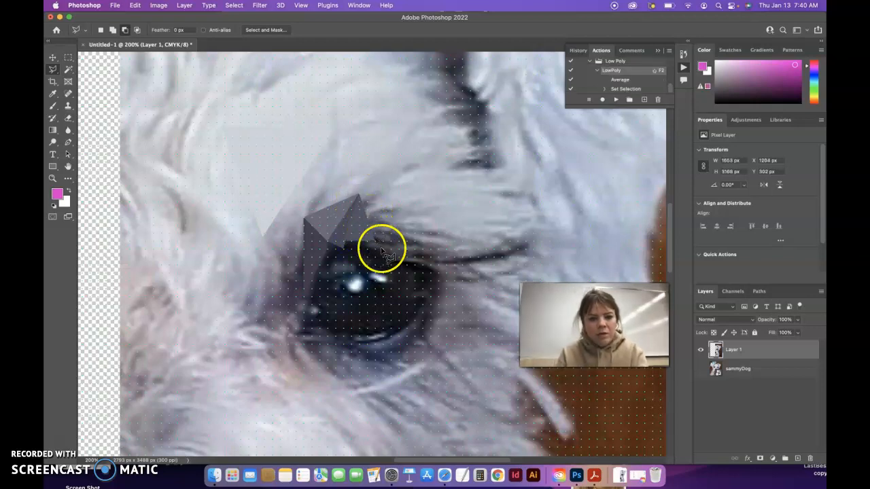
Lasso a triangle about 34 by 50 px on the eye's upper rim below the rightmost facet and average its color
click(344, 242)
click(345, 265)
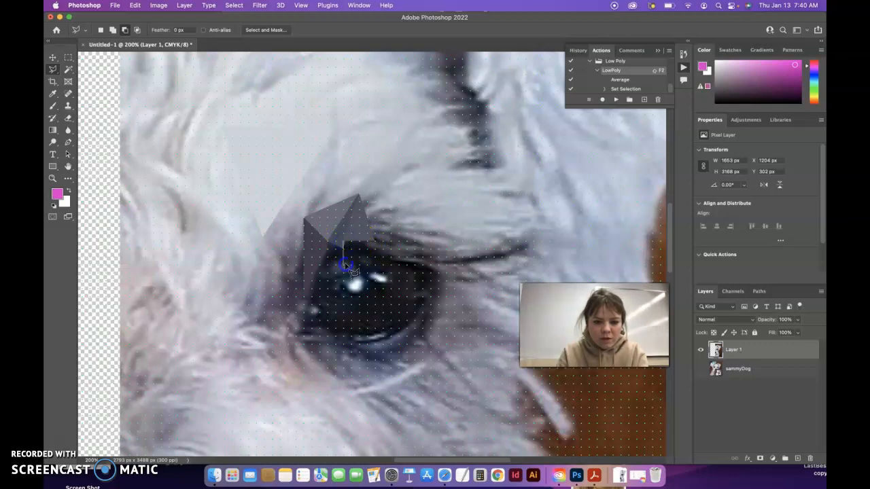
click(345, 243)
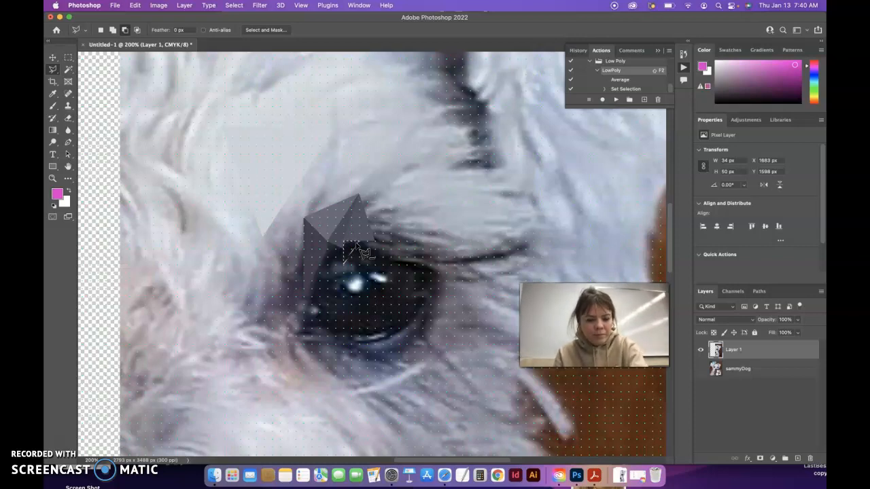
key(shift+F2)
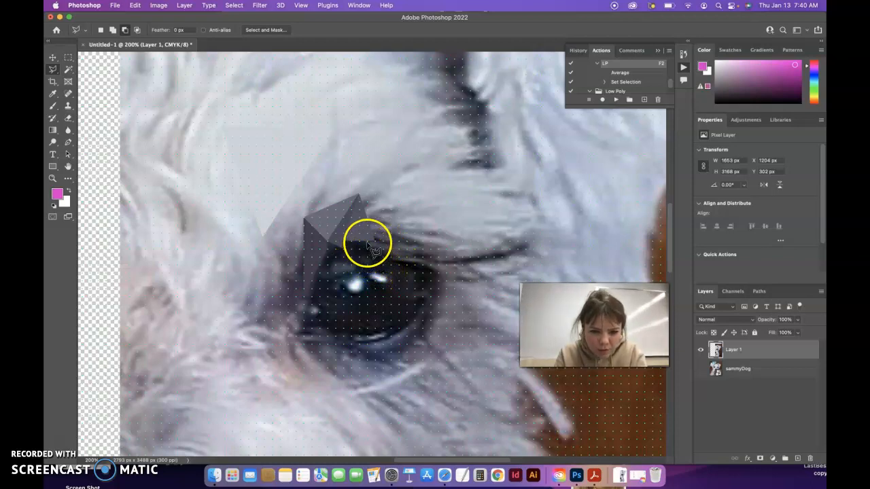
Lasso a triangle along the diagonal edge of the small dark facet on the eye's upper rim and average it with the LP action
click(367, 241)
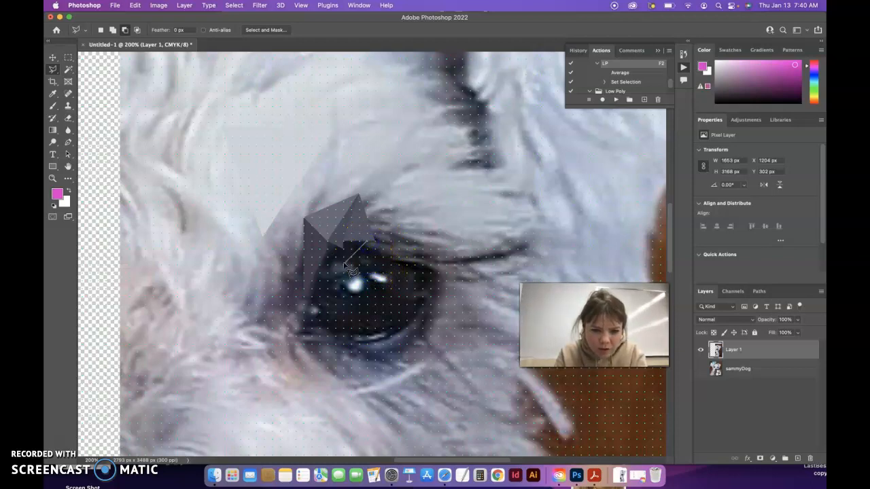
click(344, 261)
click(366, 240)
key(F2)
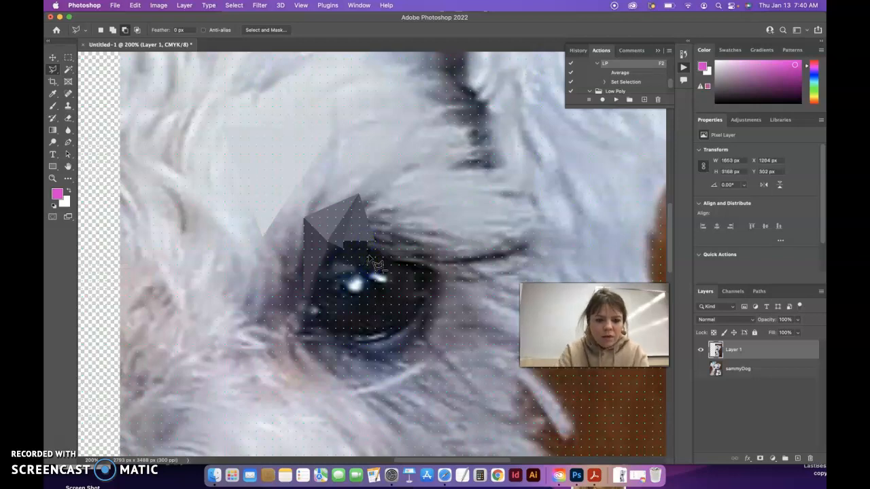
Lasso a narrow triangle extending right from the rightmost facet's lower corner above the eye and average its color
click(373, 242)
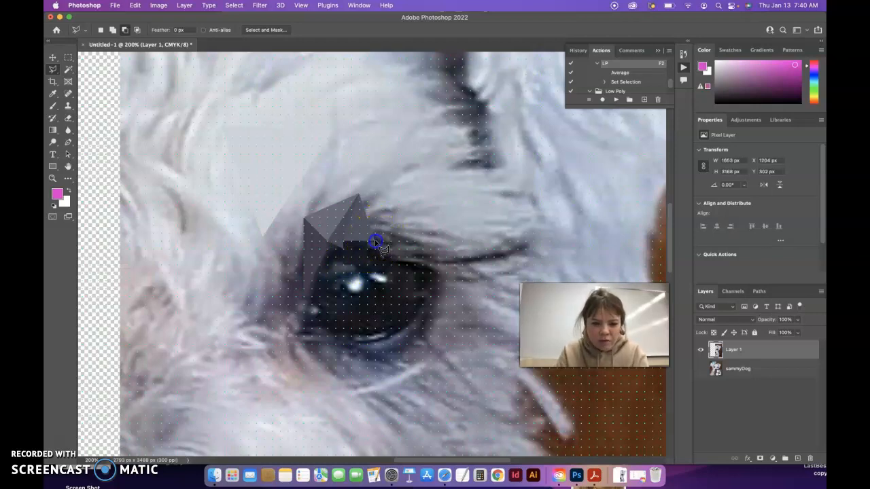
click(422, 241)
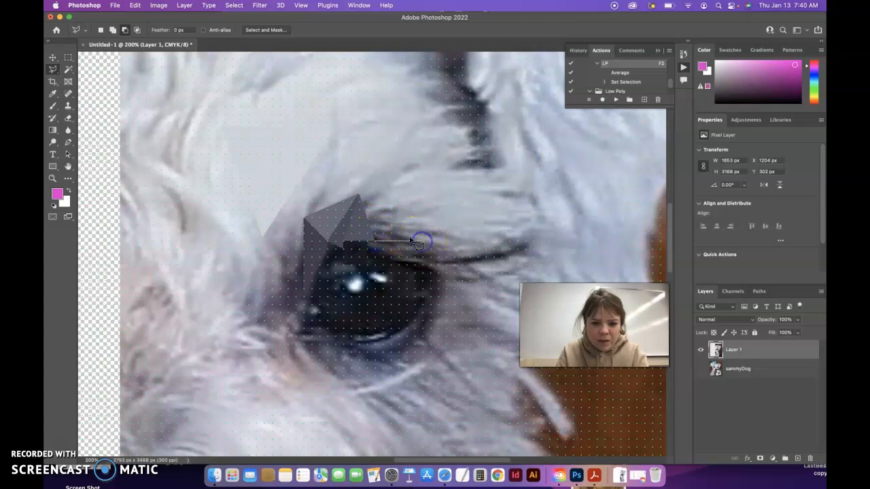
click(369, 226)
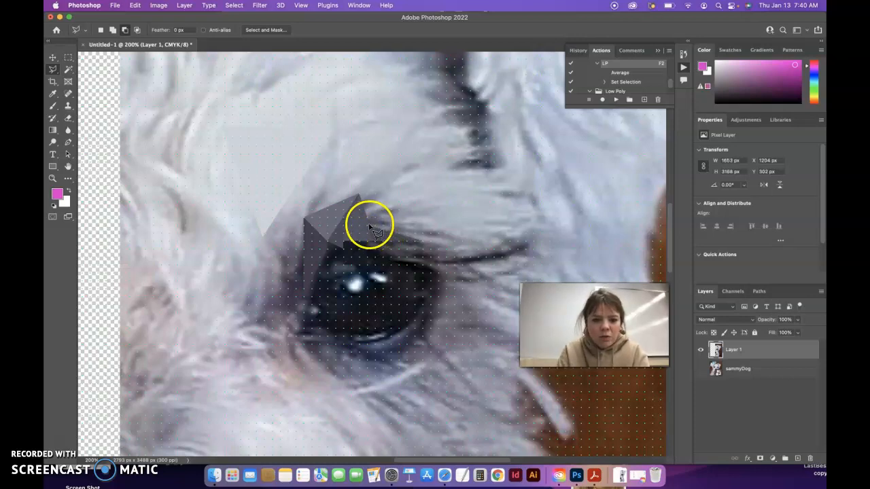
Lasso a triangle about 33 by 50 px in the fur just above the narrow facet and average it with the LP action
click(367, 217)
click(393, 210)
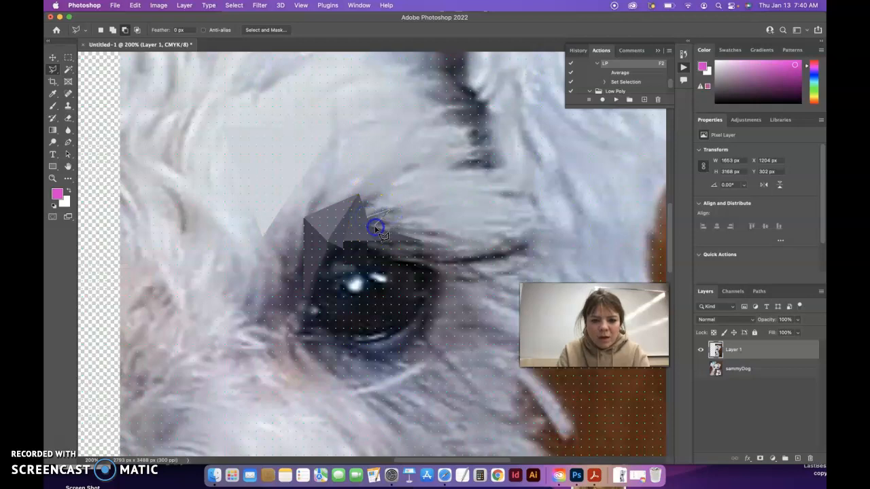
click(367, 219)
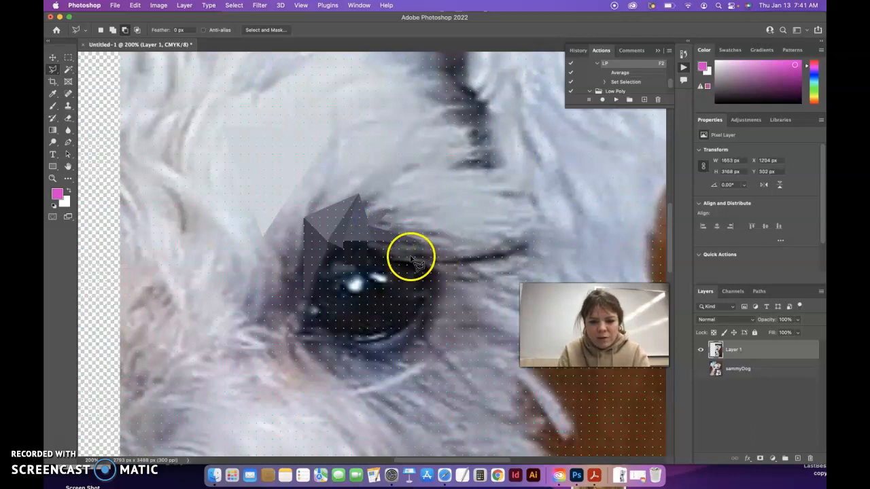
click(375, 227)
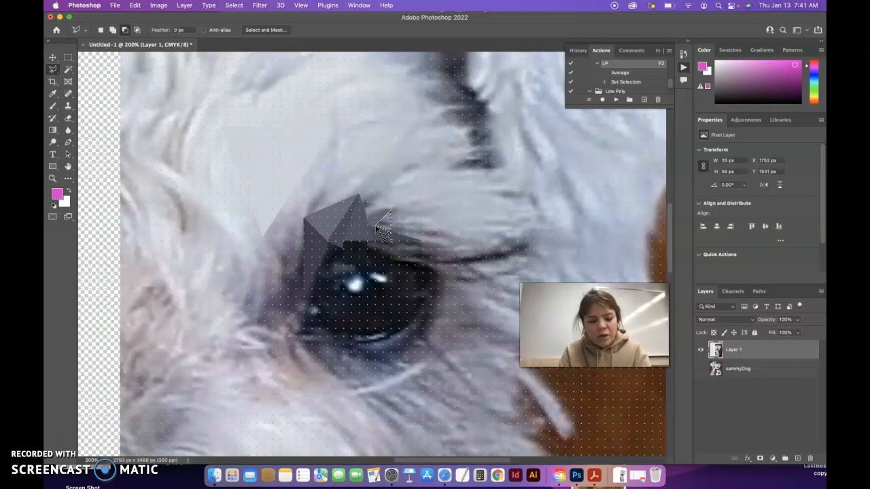
key(F2)
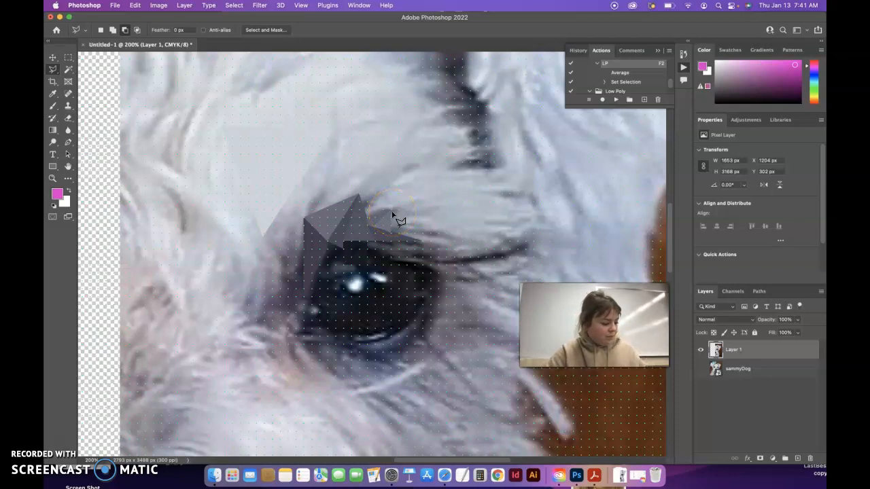
Show the dog's whole half face at 66.7% and hide the document grid
key(super+minus)
key(super+minus)
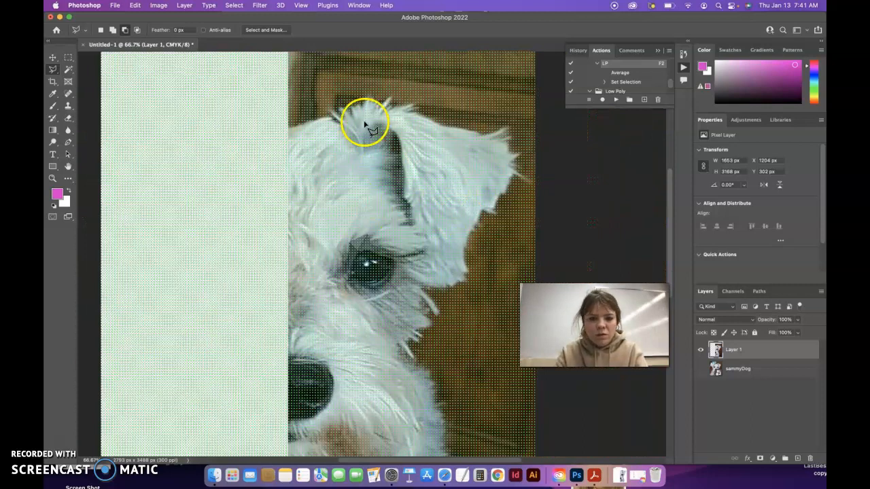
click(303, 6)
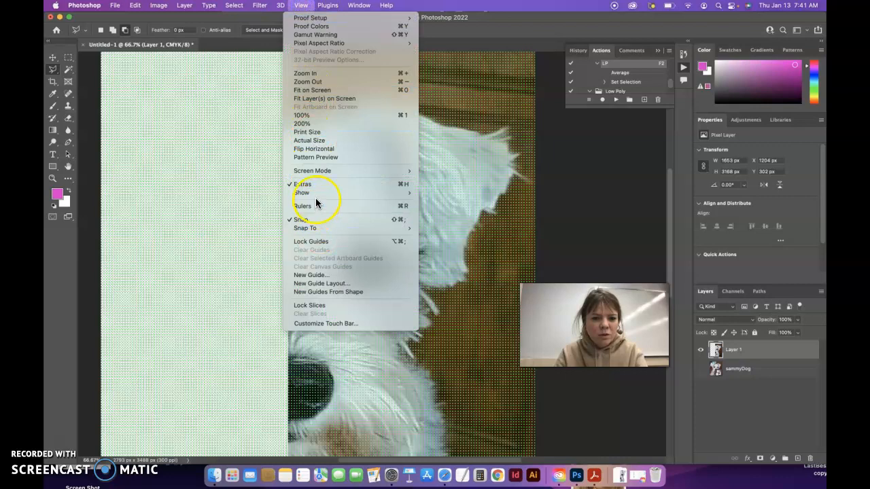
mouse_move(316, 192)
click(428, 219)
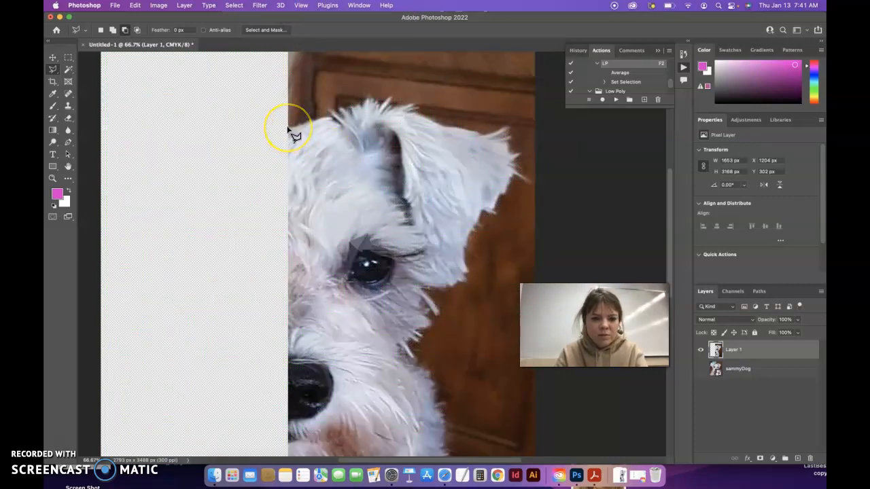
Trace the dog's head outline with the Polygonal Lasso from the photo's cut edge across the top tuft to the start of the ear
click(329, 111)
click(339, 112)
click(359, 106)
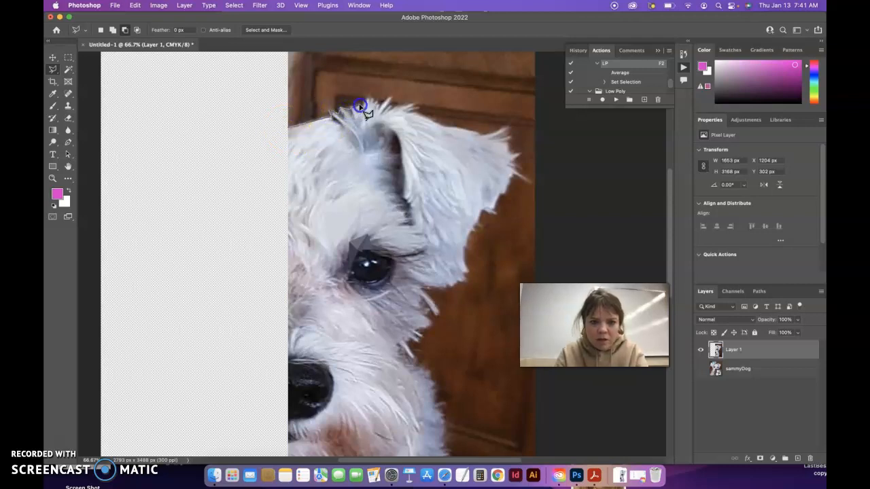
click(369, 96)
click(381, 105)
click(396, 106)
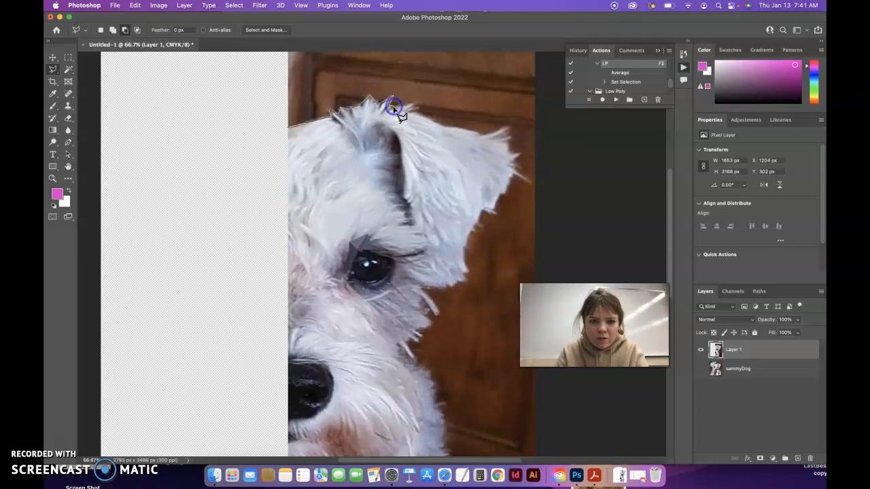
click(419, 103)
click(408, 113)
click(428, 118)
click(435, 127)
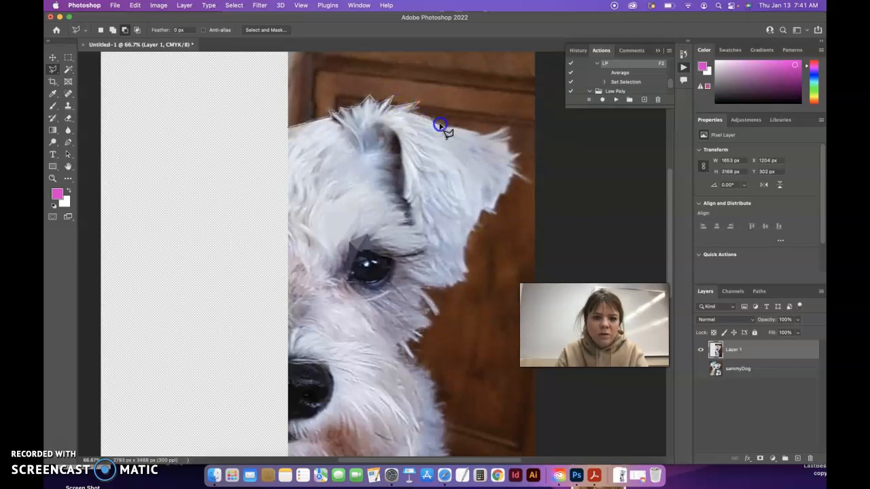